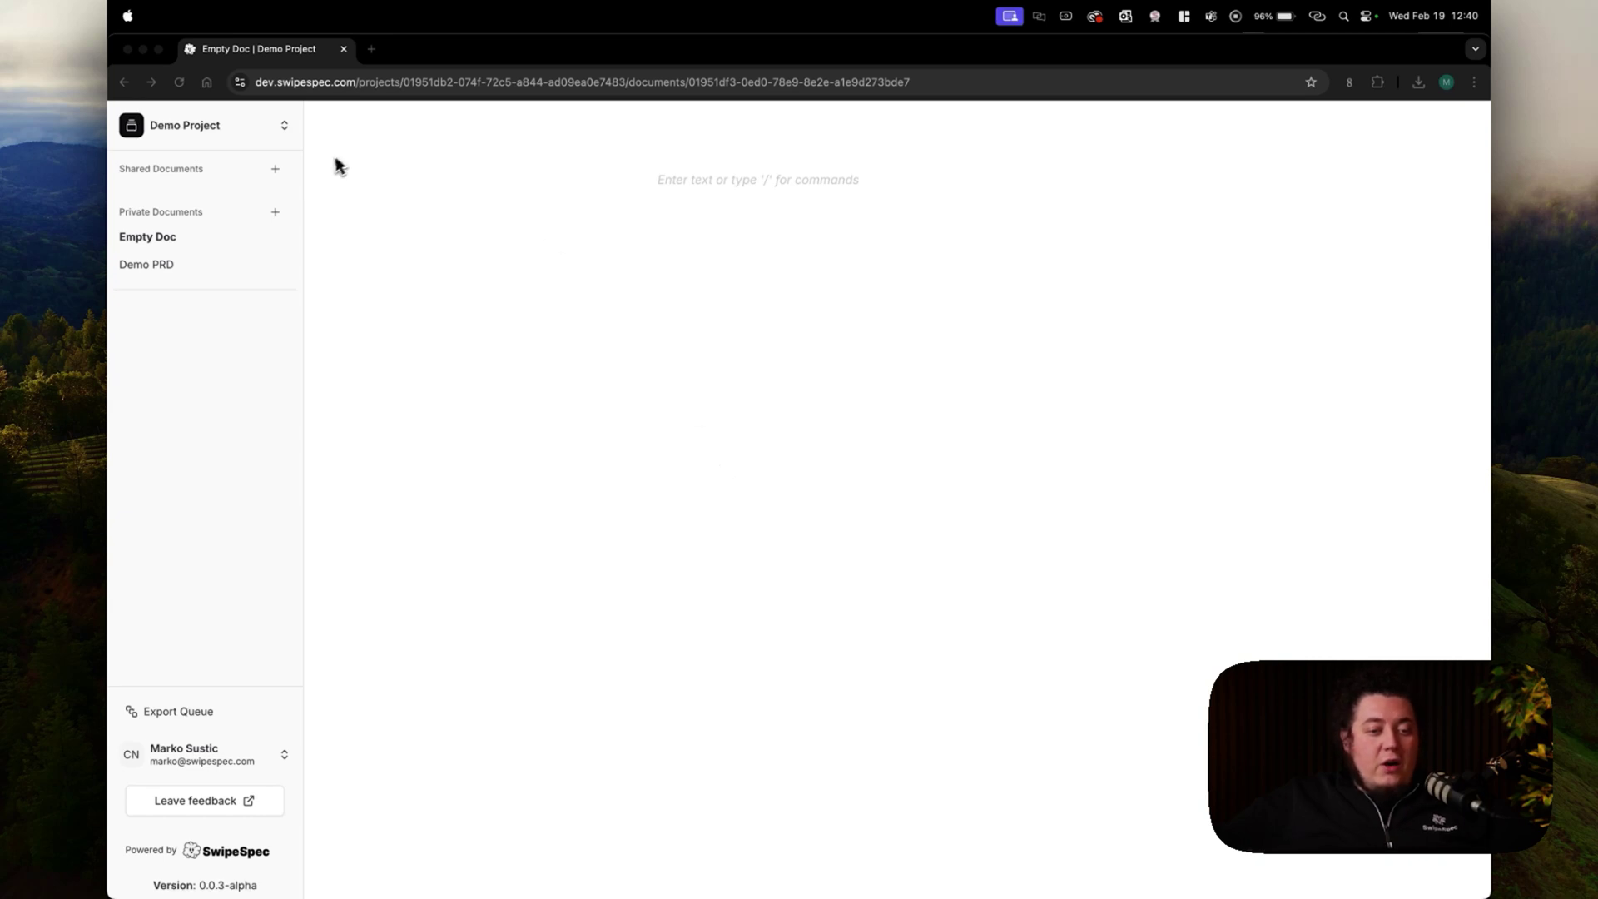
- View the list of projects, keep Demo Project, and open its Demo PRD document
left_click(210, 128)
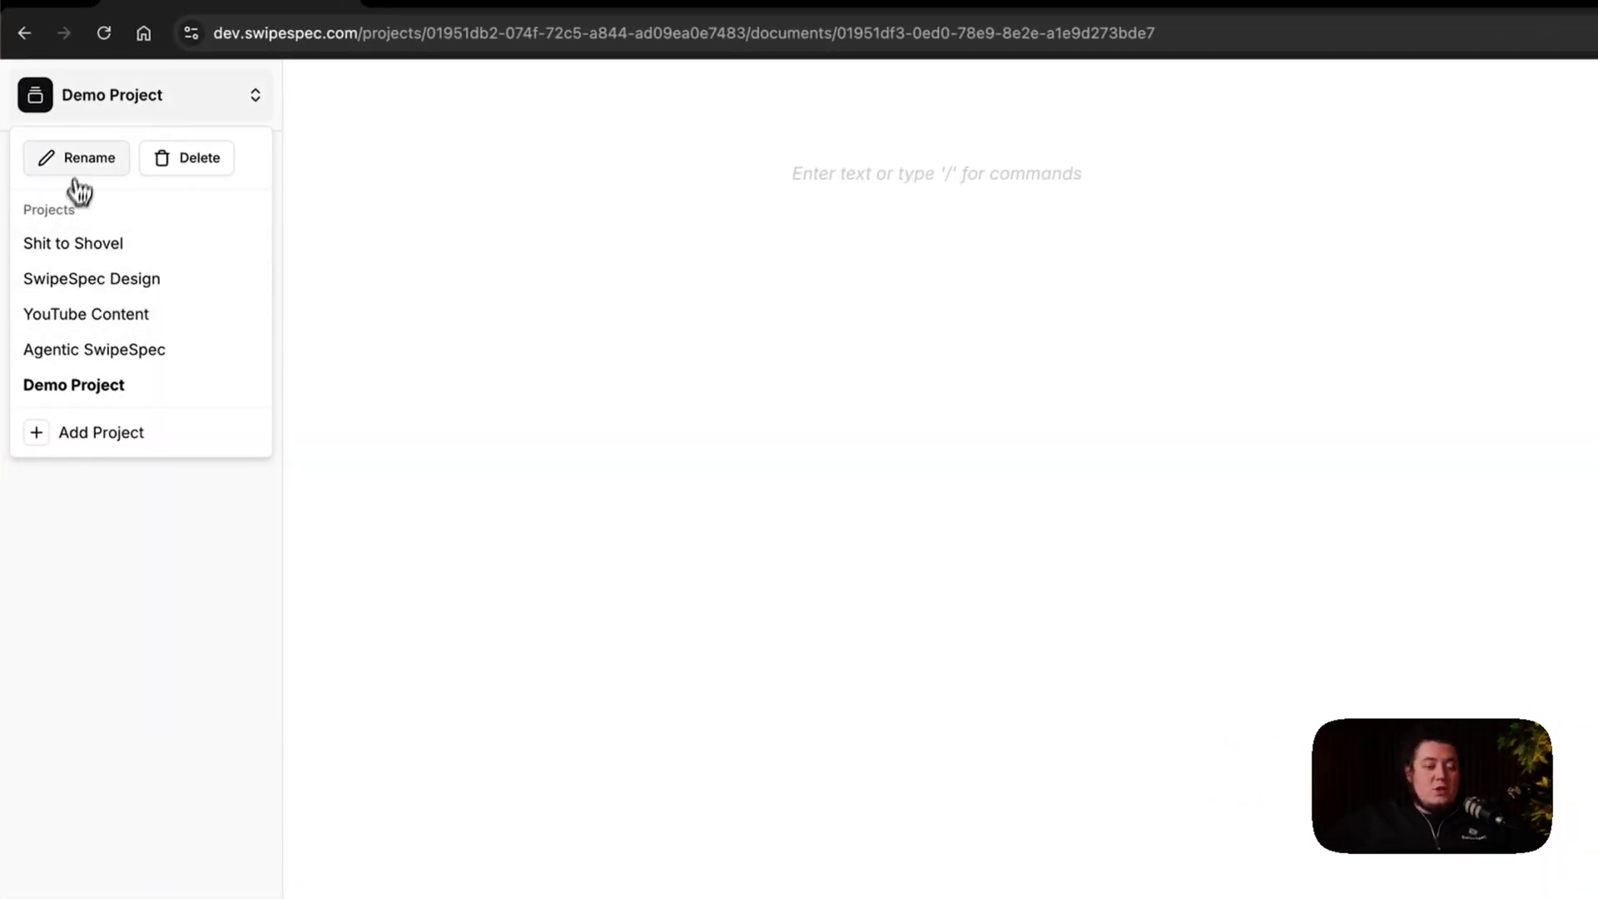
left_click(196, 566)
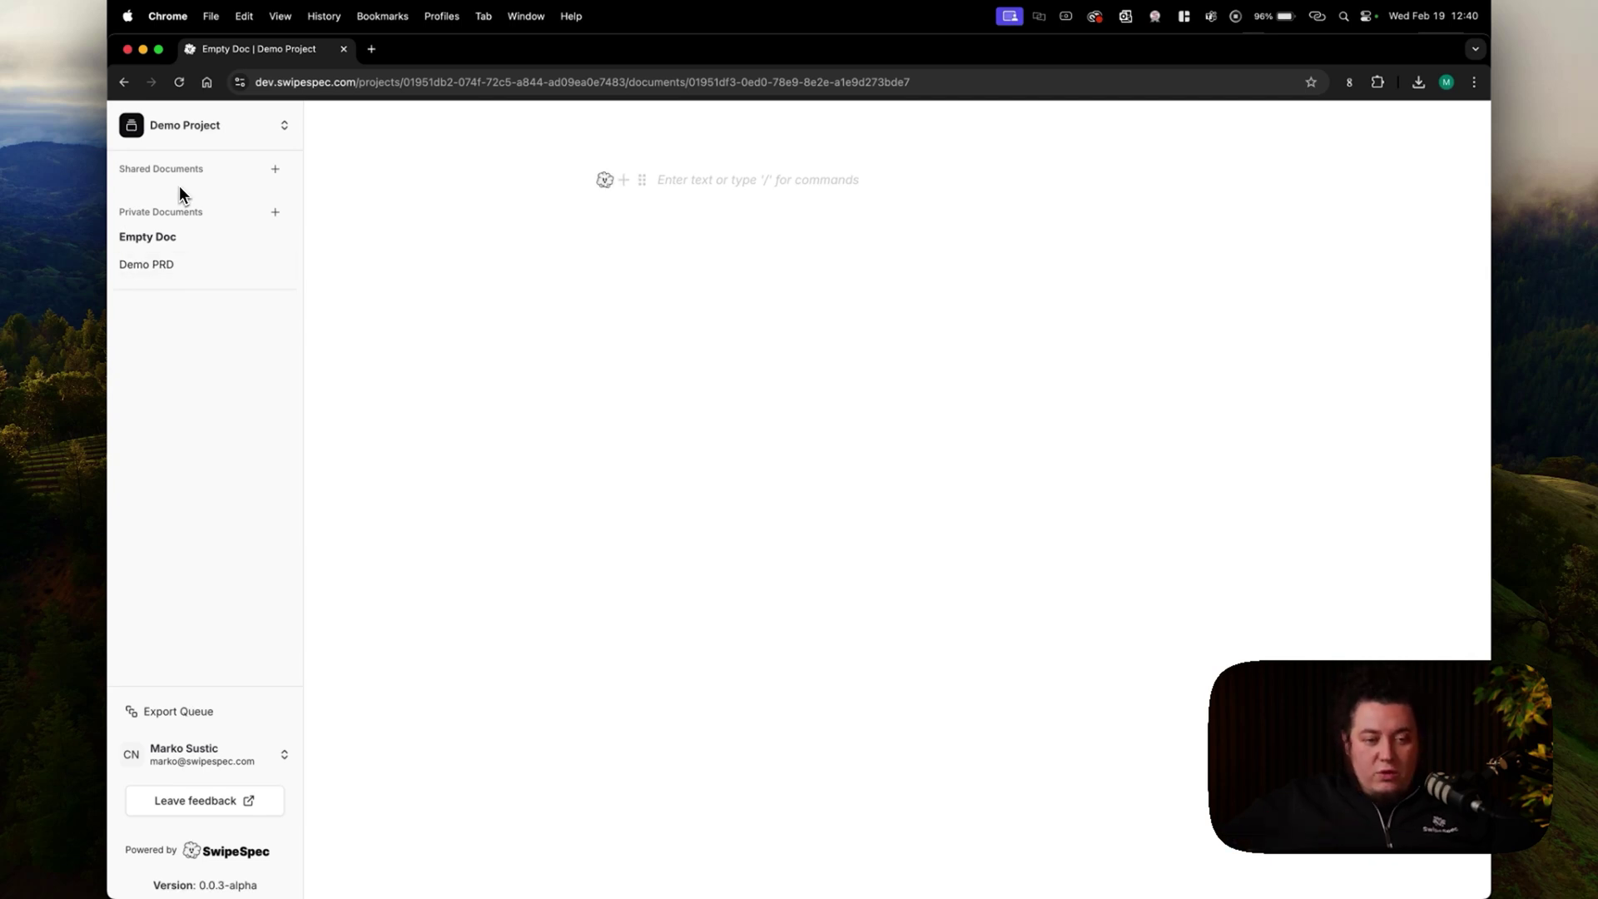
left_click(167, 277)
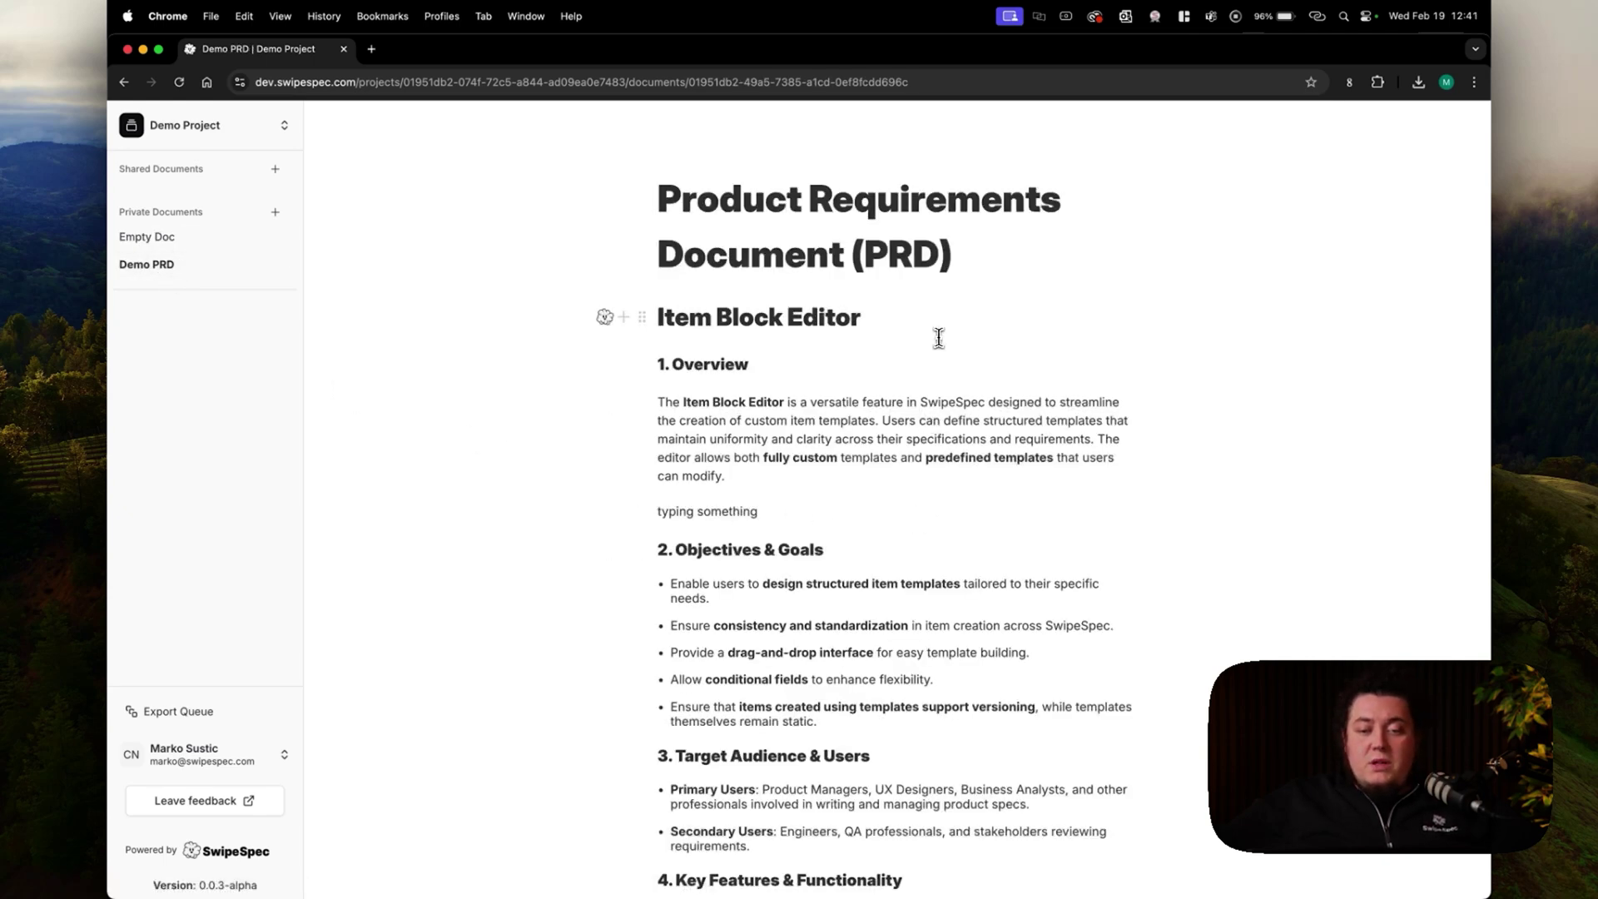
- Append "hello" to the "typing something" line under Overview, and clear all text from that line
scroll(948, 366, "down", 1)
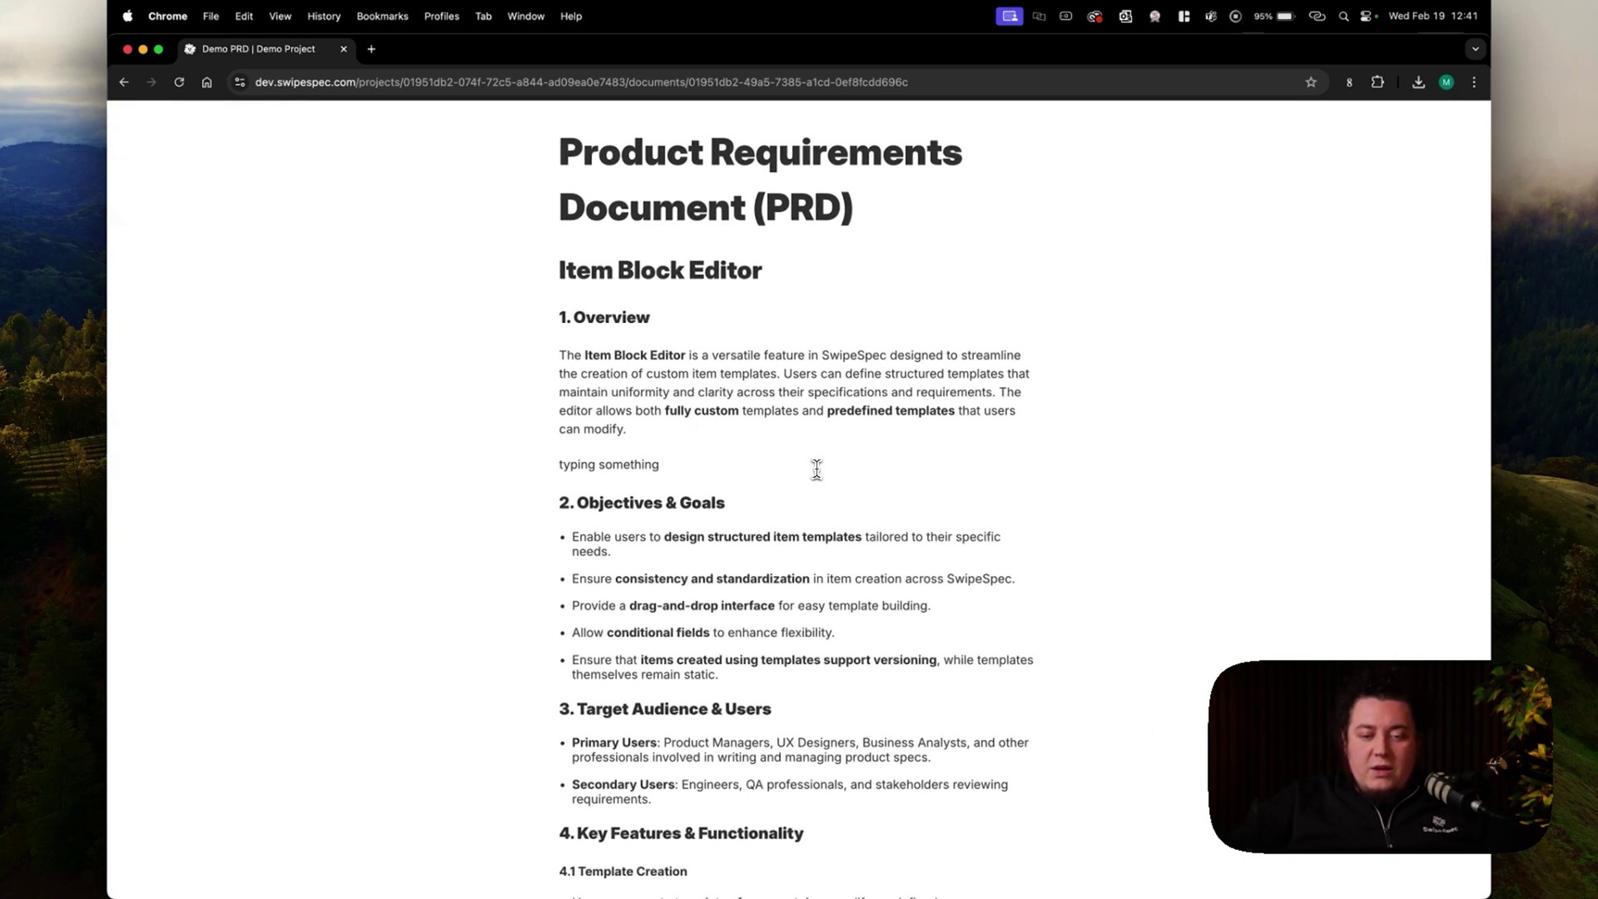
type("hello")
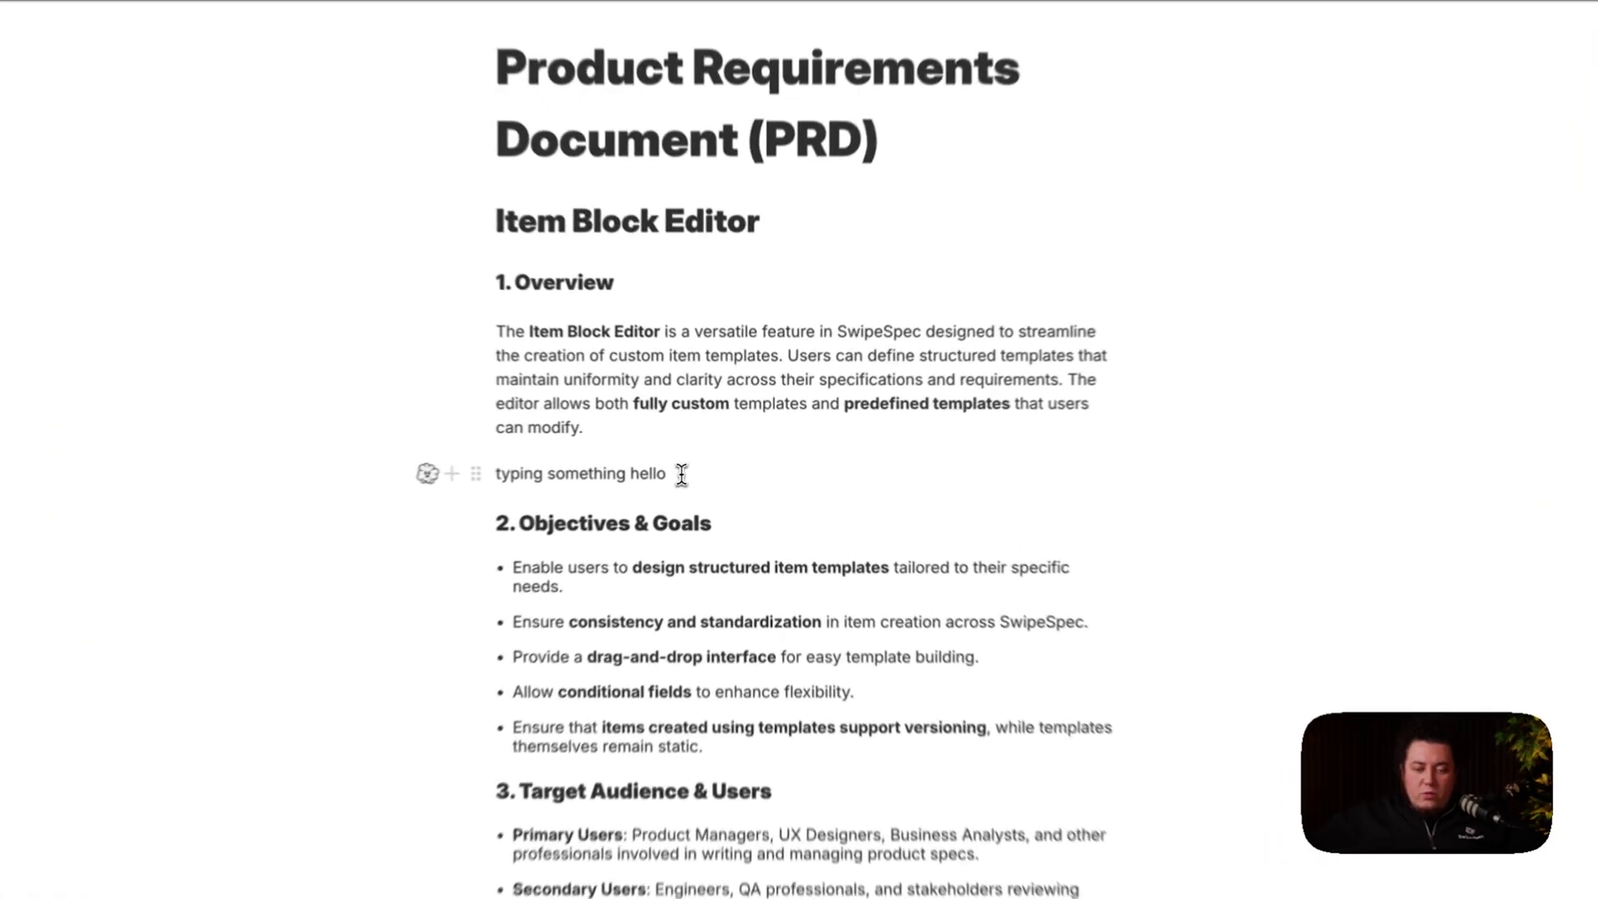
triple_click(680, 464)
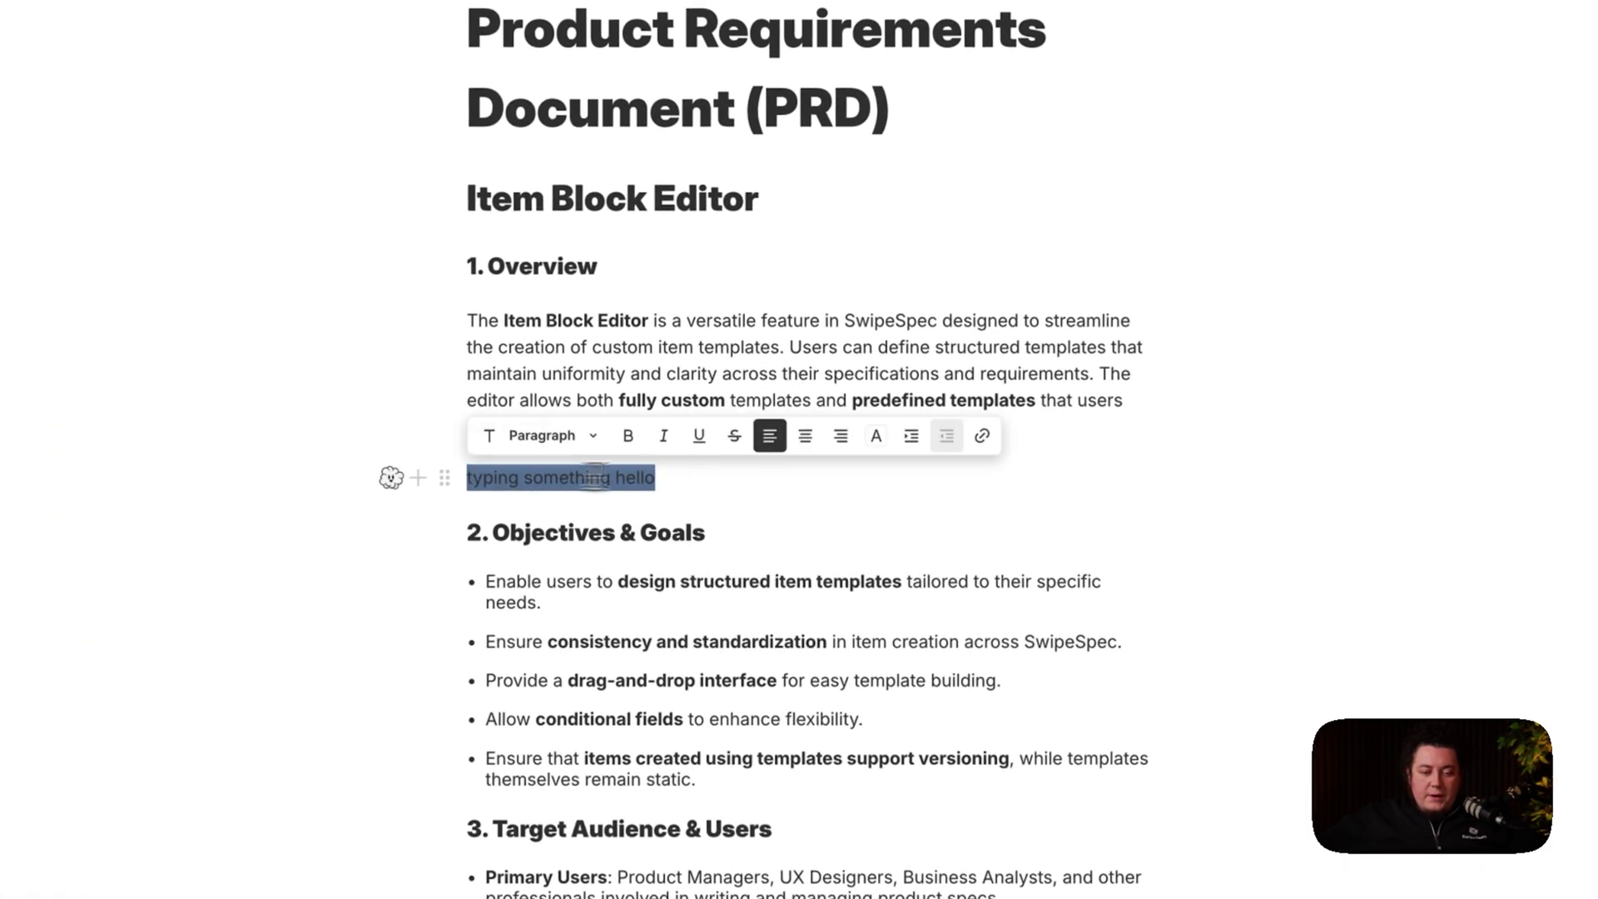
key("BackSpace")
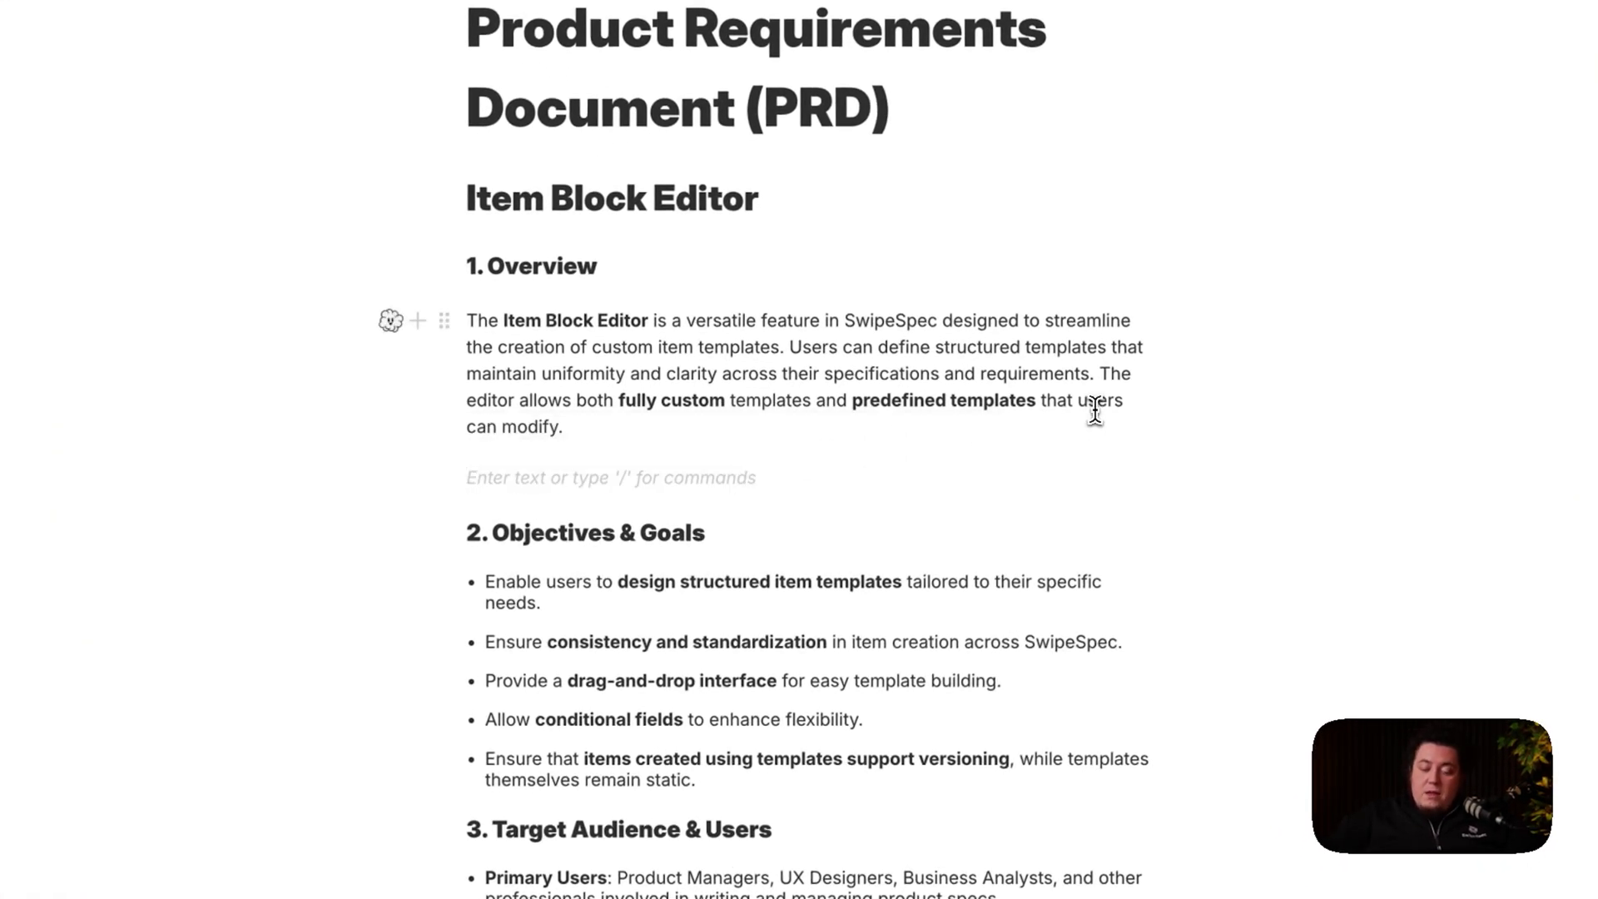
type("/")
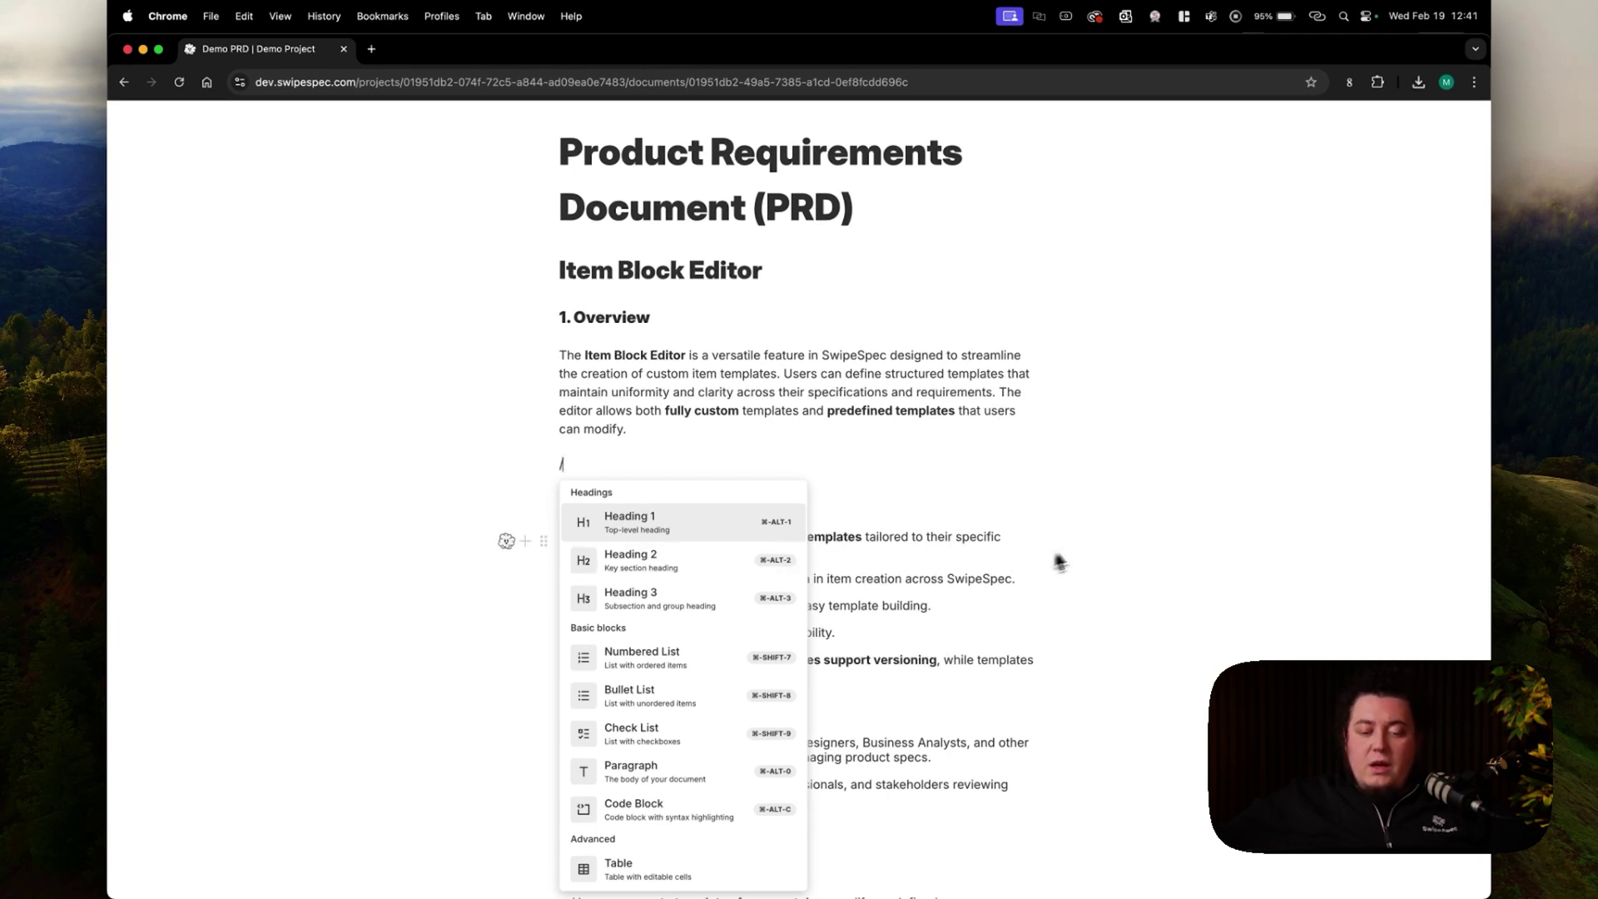
left_click(857, 429)
left_click_drag(705, 374, 846, 401)
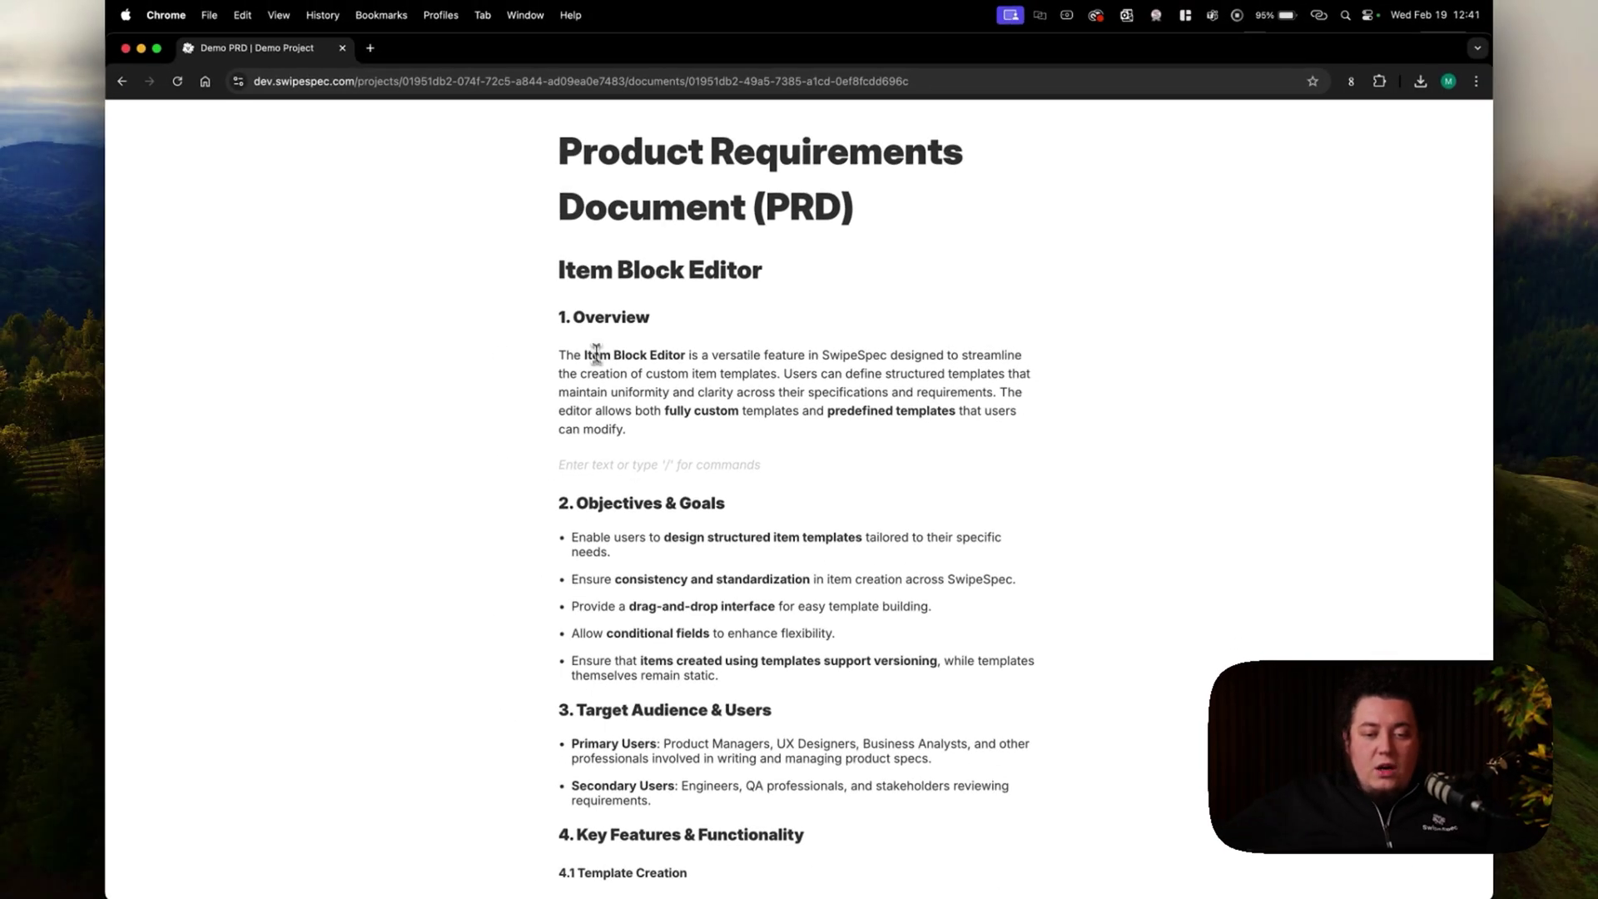
- Have Mr.Spec refine the Overview paragraph with the prompt "rewrtire this to be more serious sounding" and replace the paragraph with its answer
mouse_move(507, 359)
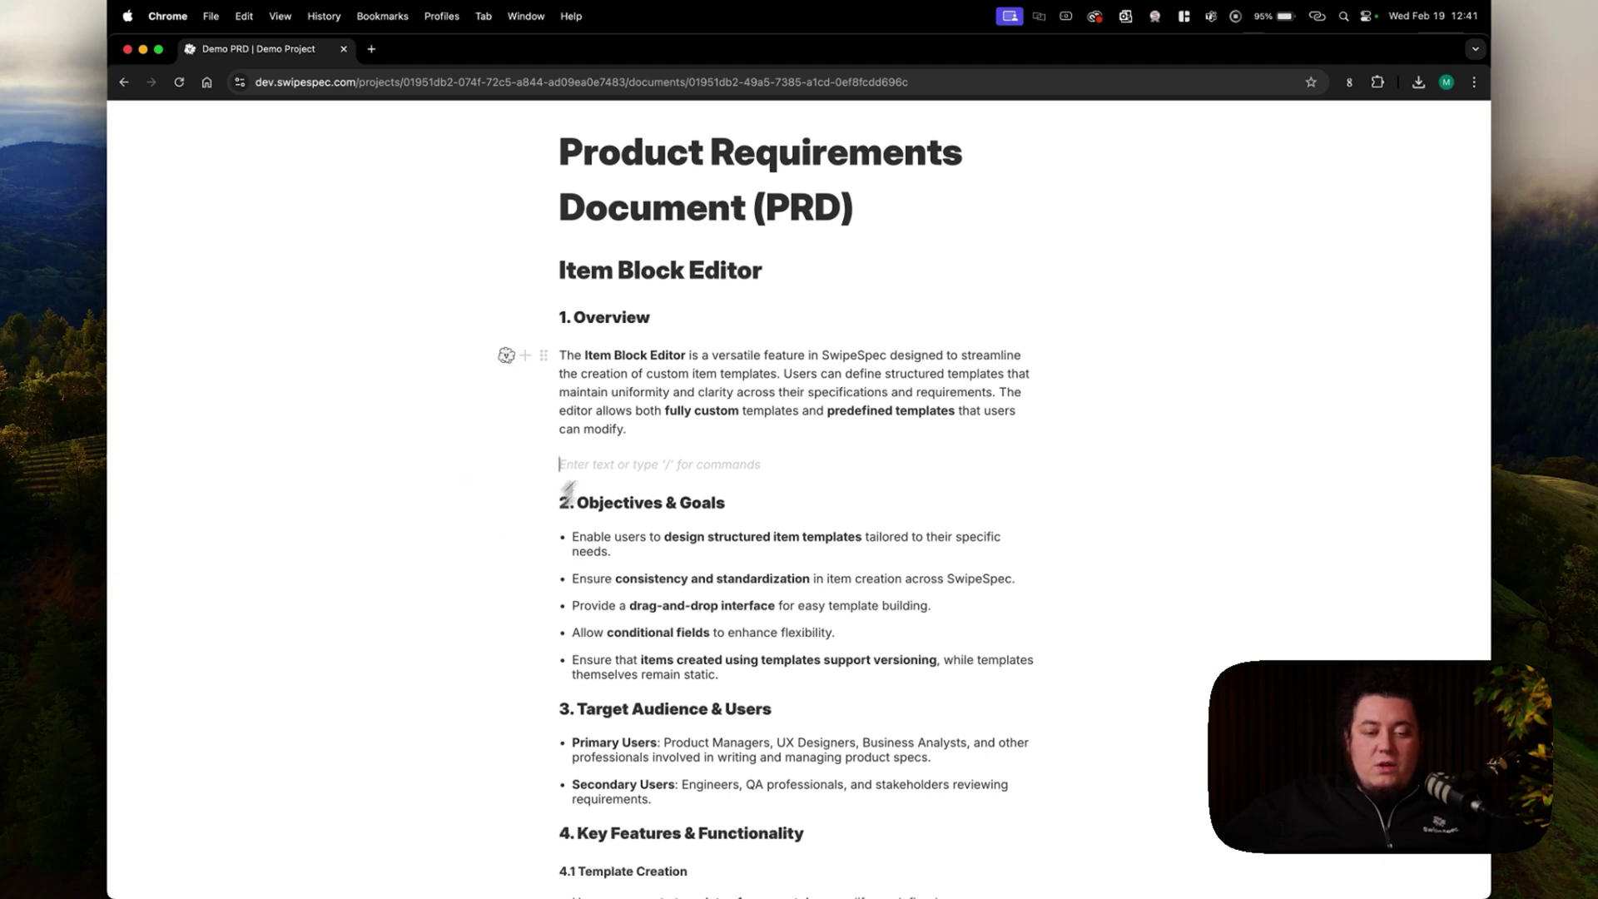
left_click(506, 356)
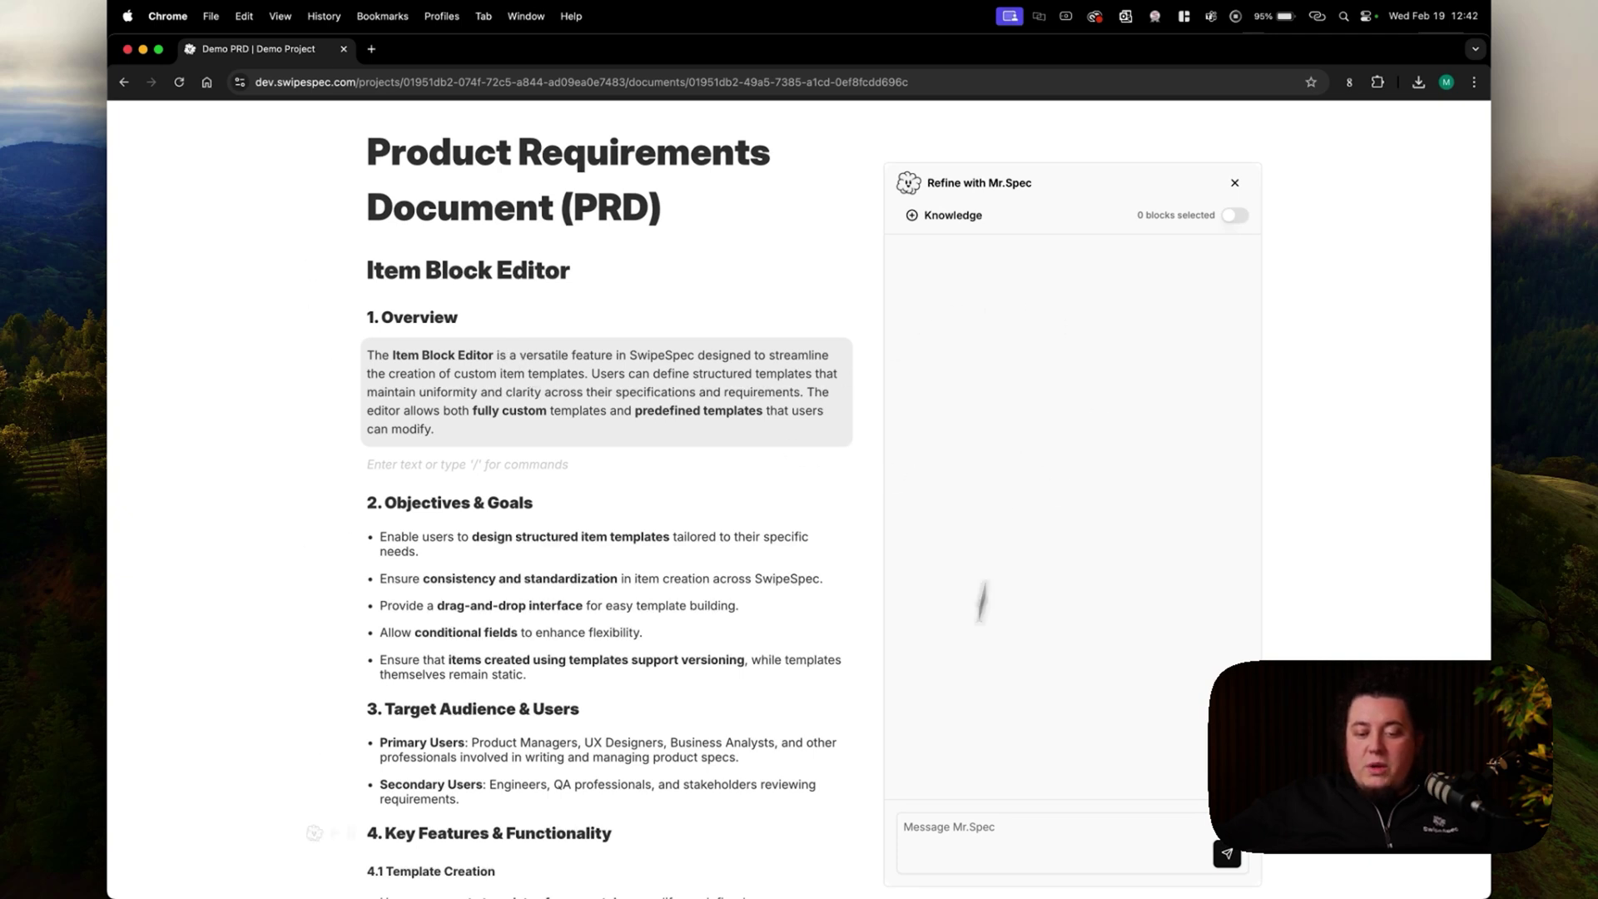
left_click(978, 847)
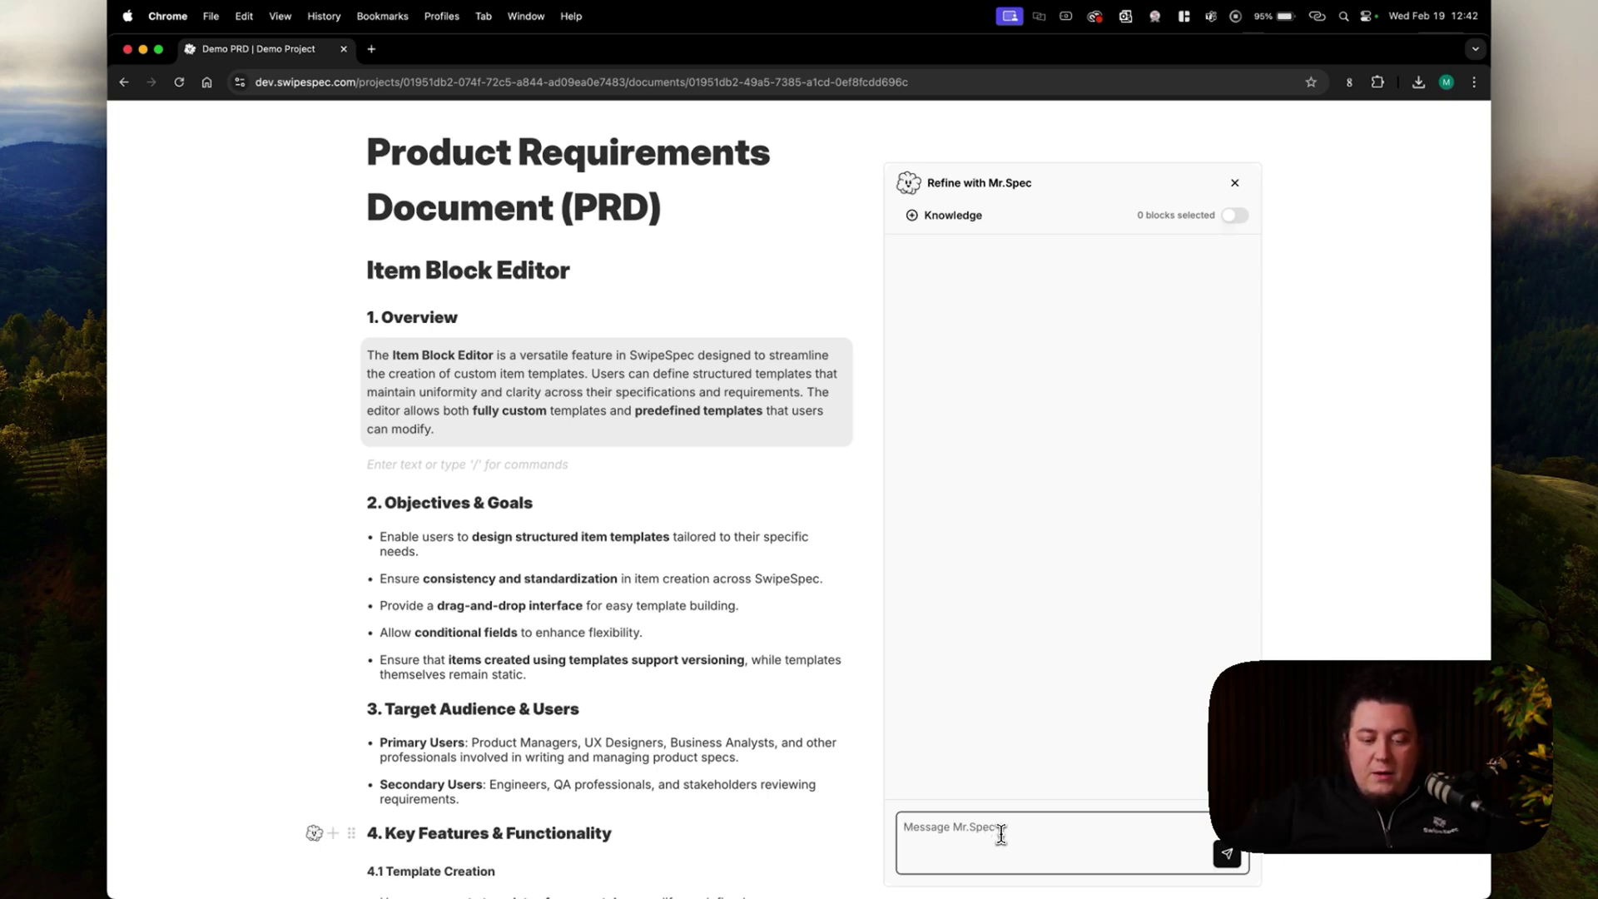
type("re")
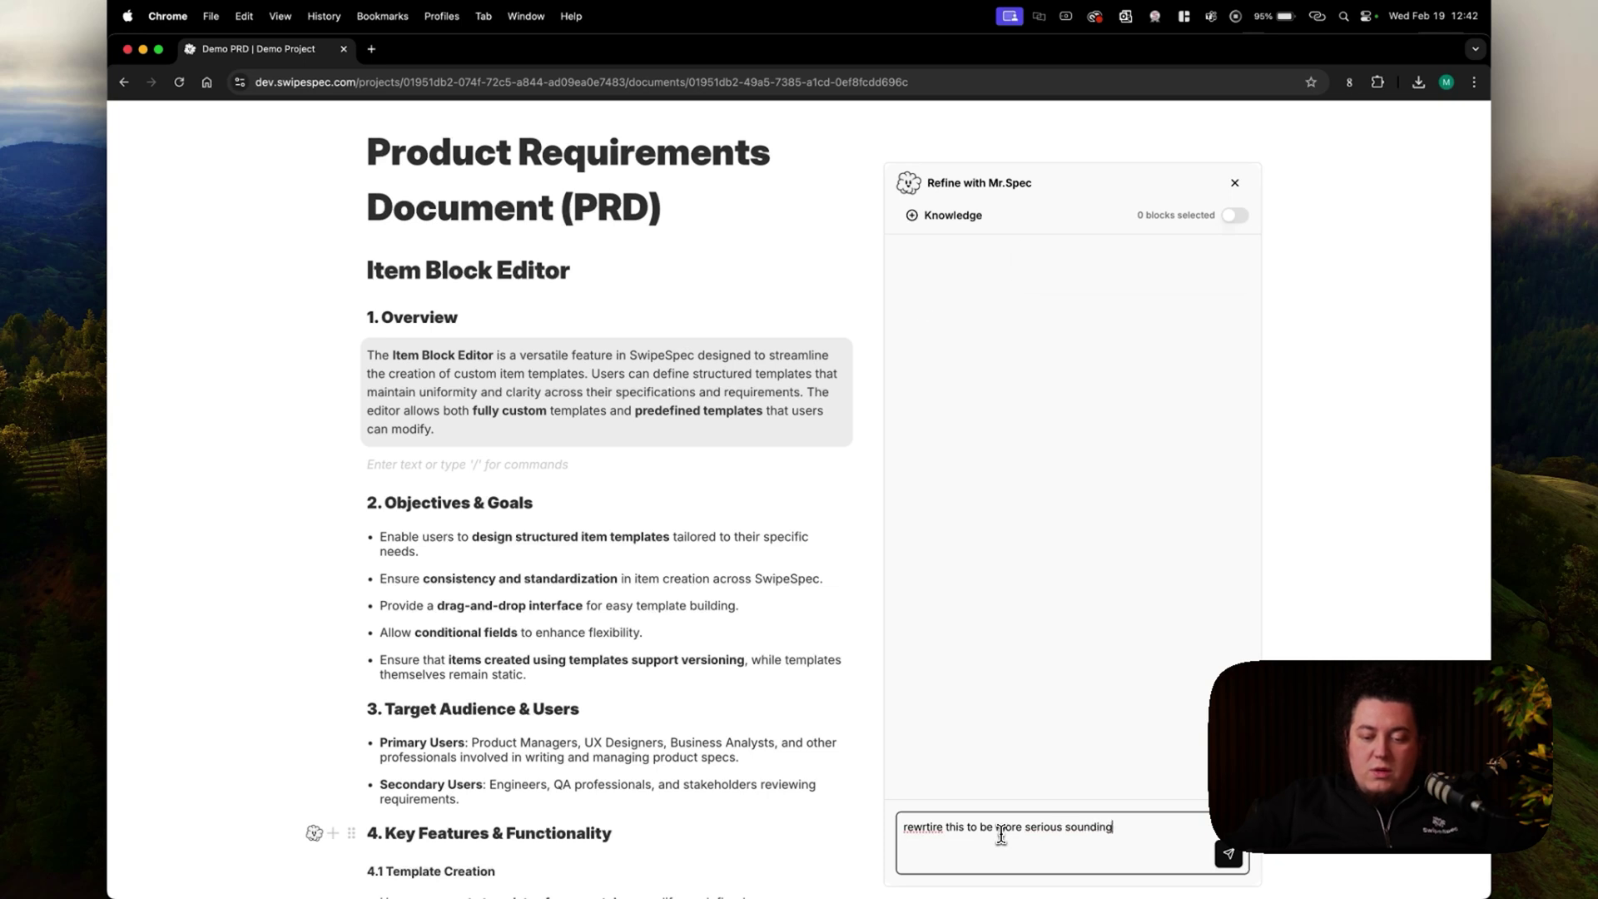
key("Return")
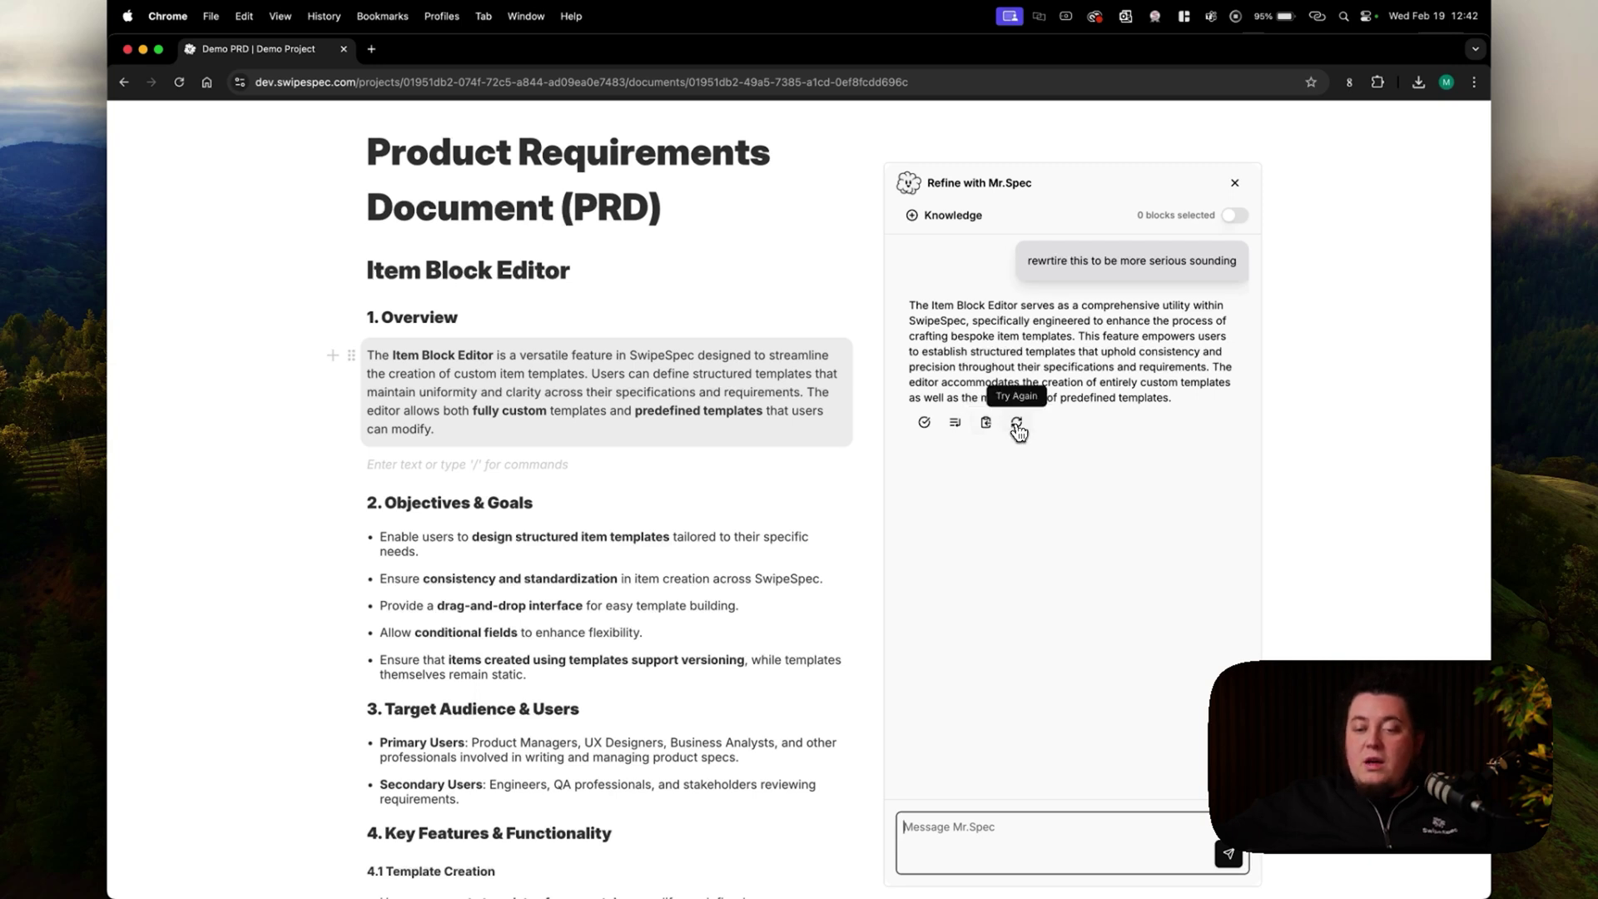
left_click(925, 424)
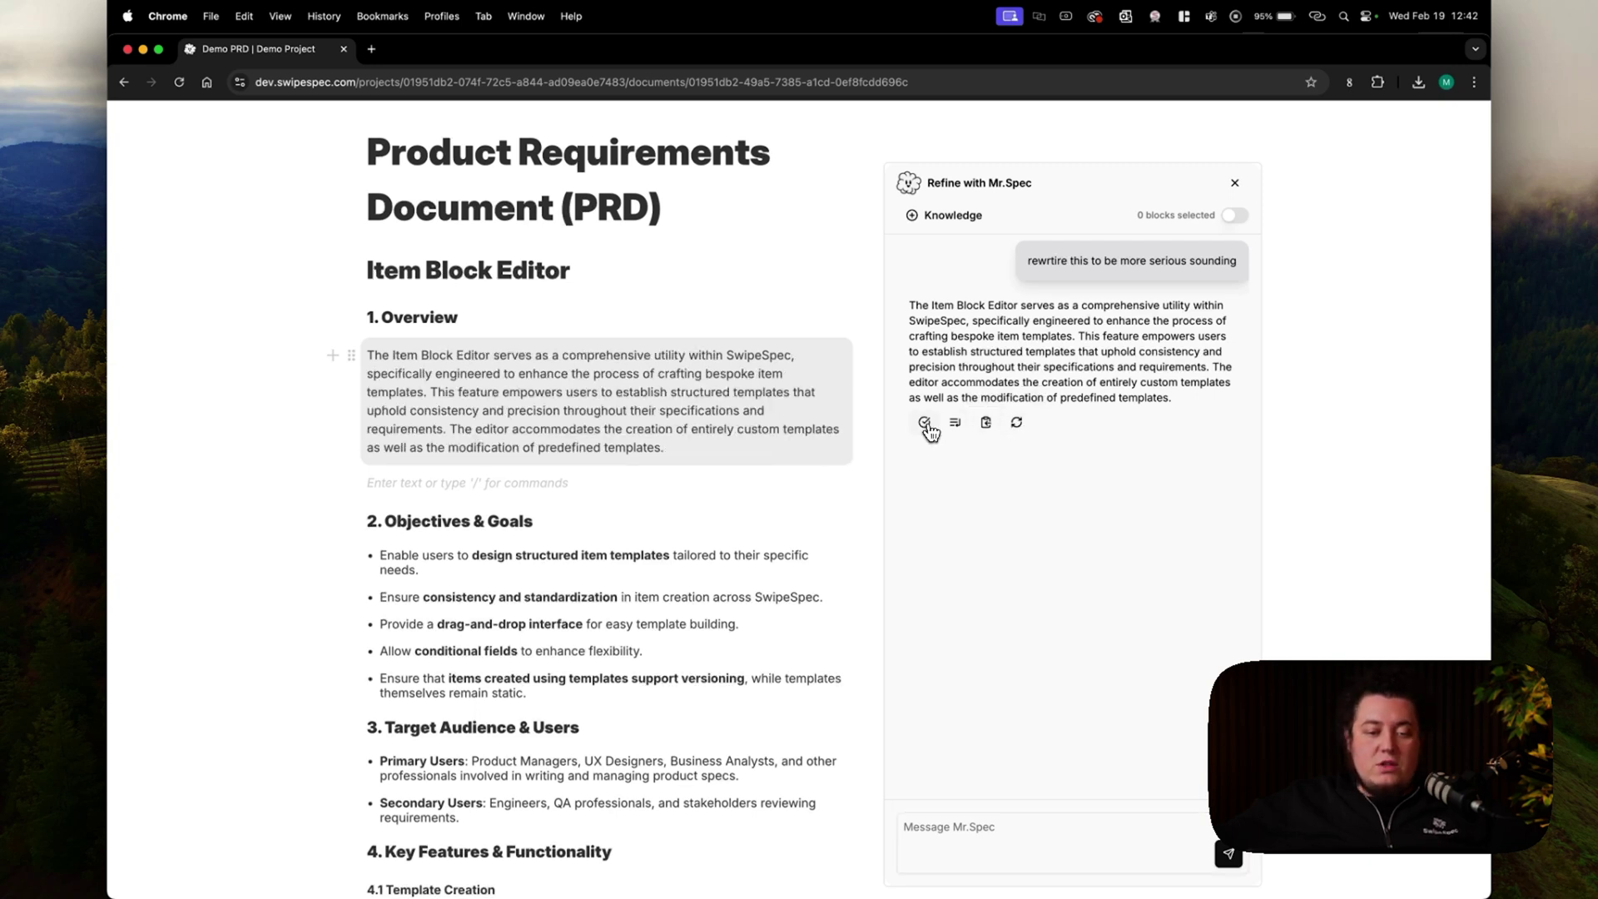
left_click(1235, 184)
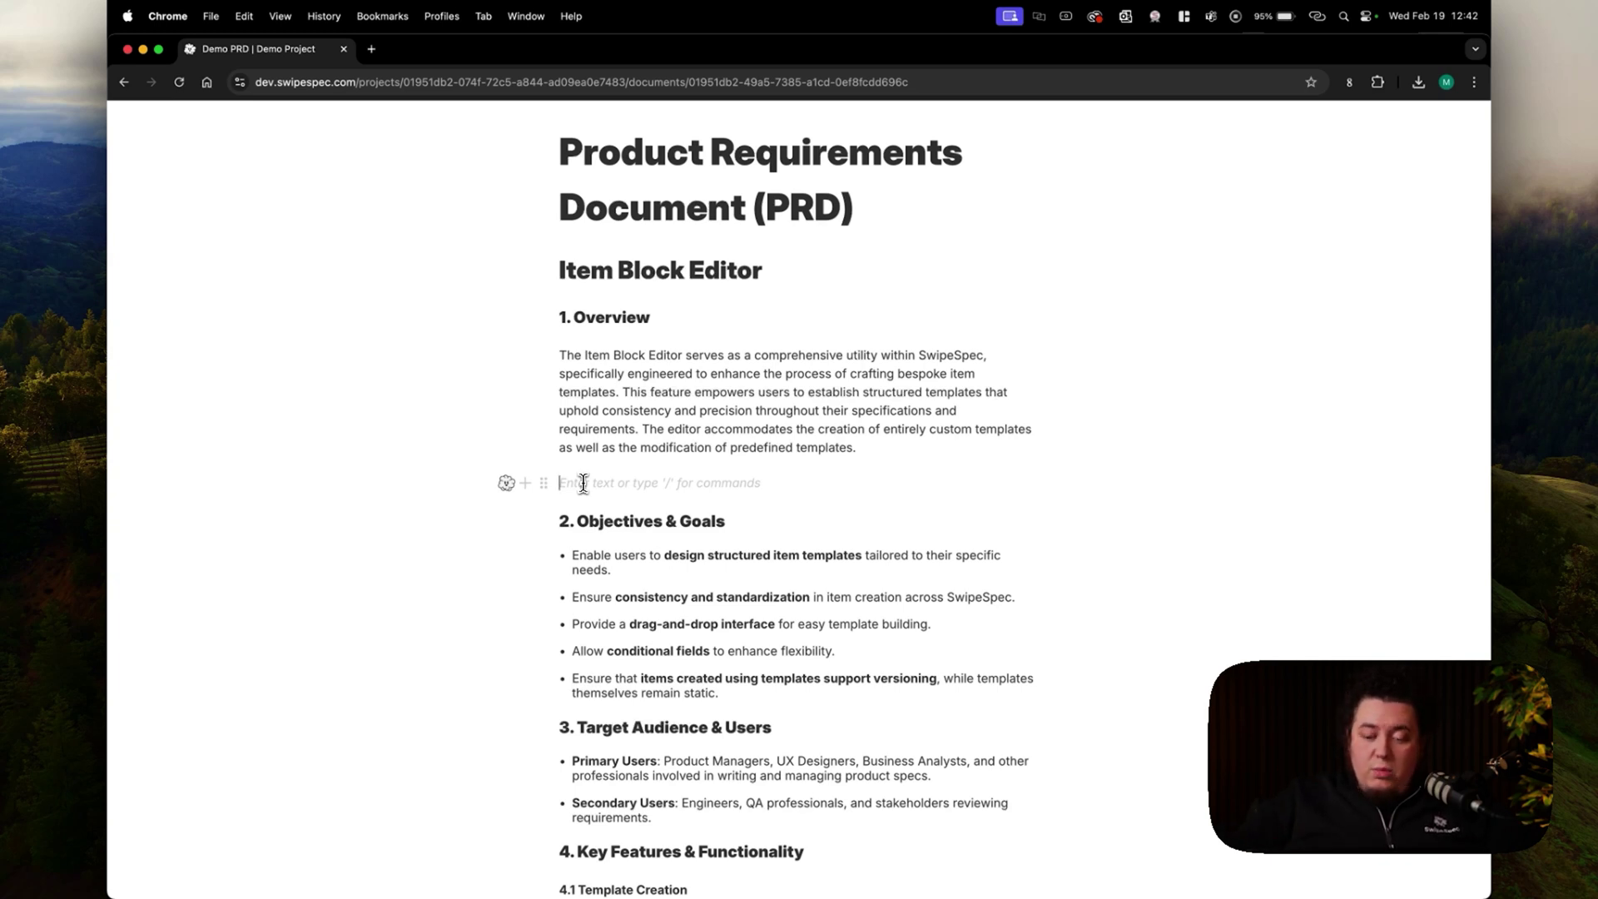
- Insert a Tasks block on the empty line below the Overview paragraph
type("/")
scroll(624, 699, "down", 3)
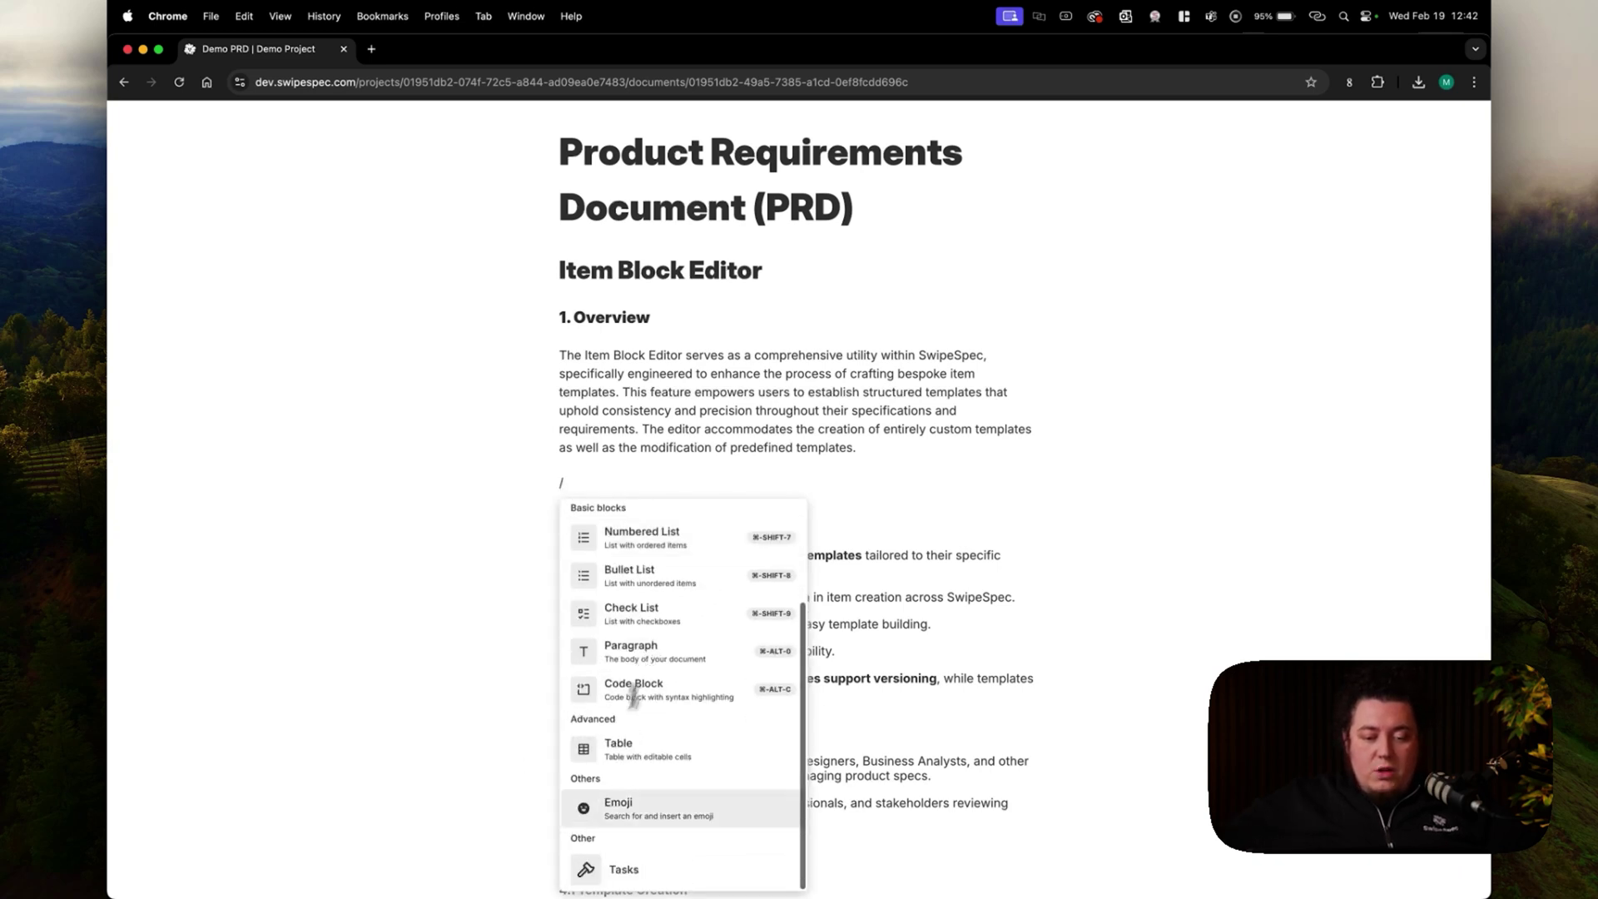
left_click(599, 869)
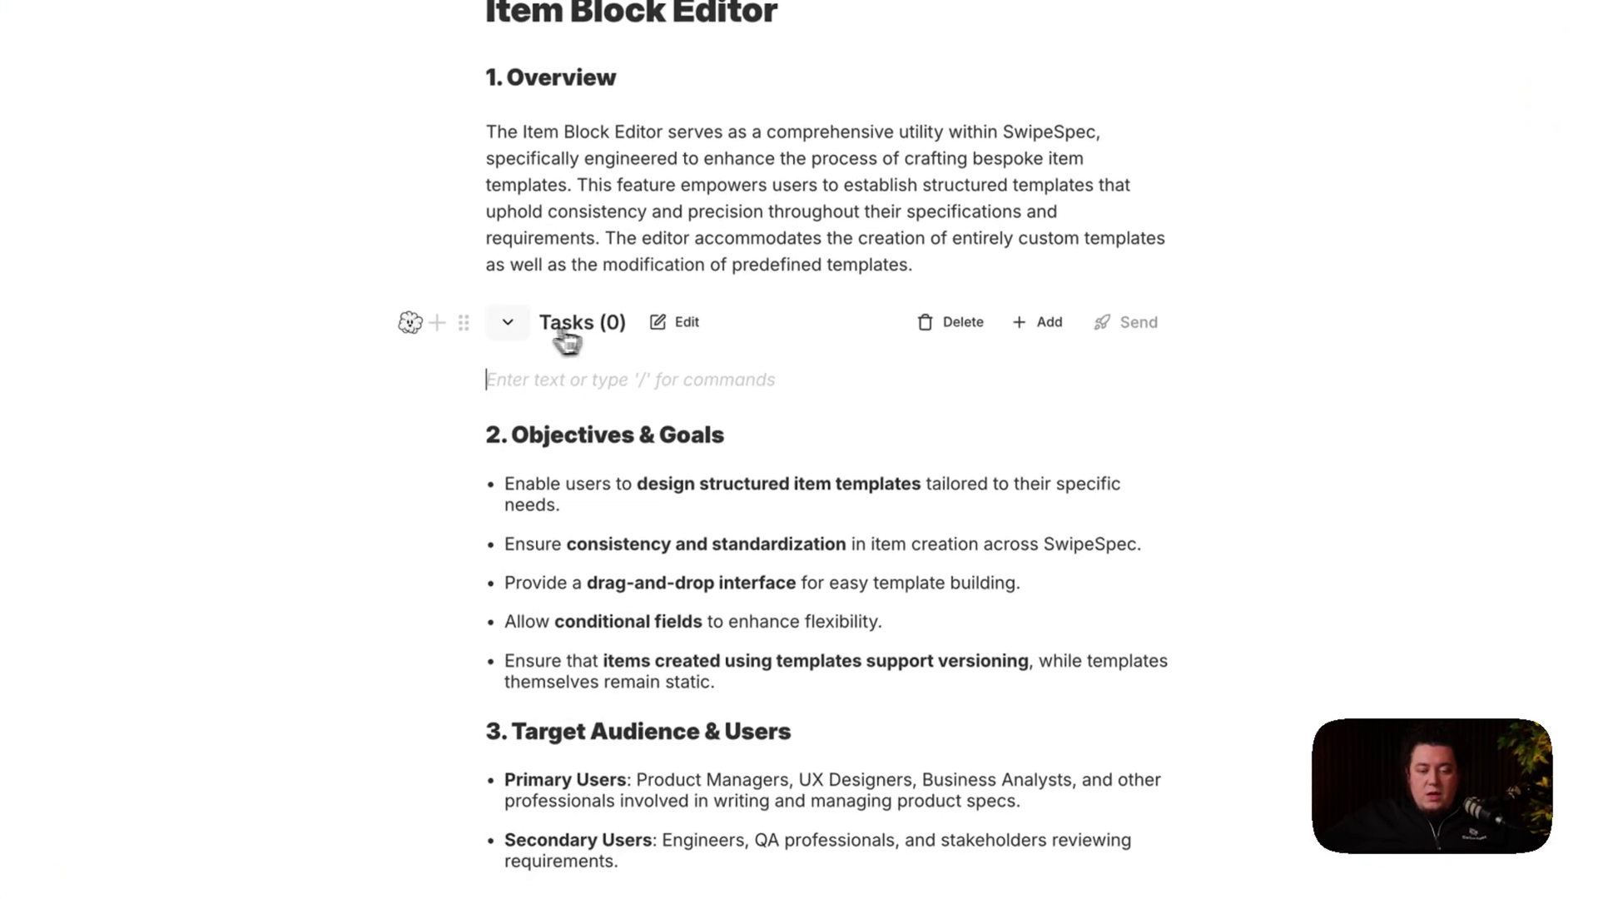
- Expand the new Tasks block and rename it "User Stories"
left_click(507, 325)
left_click(698, 334)
key("ctrl+a")
type("User Stro")
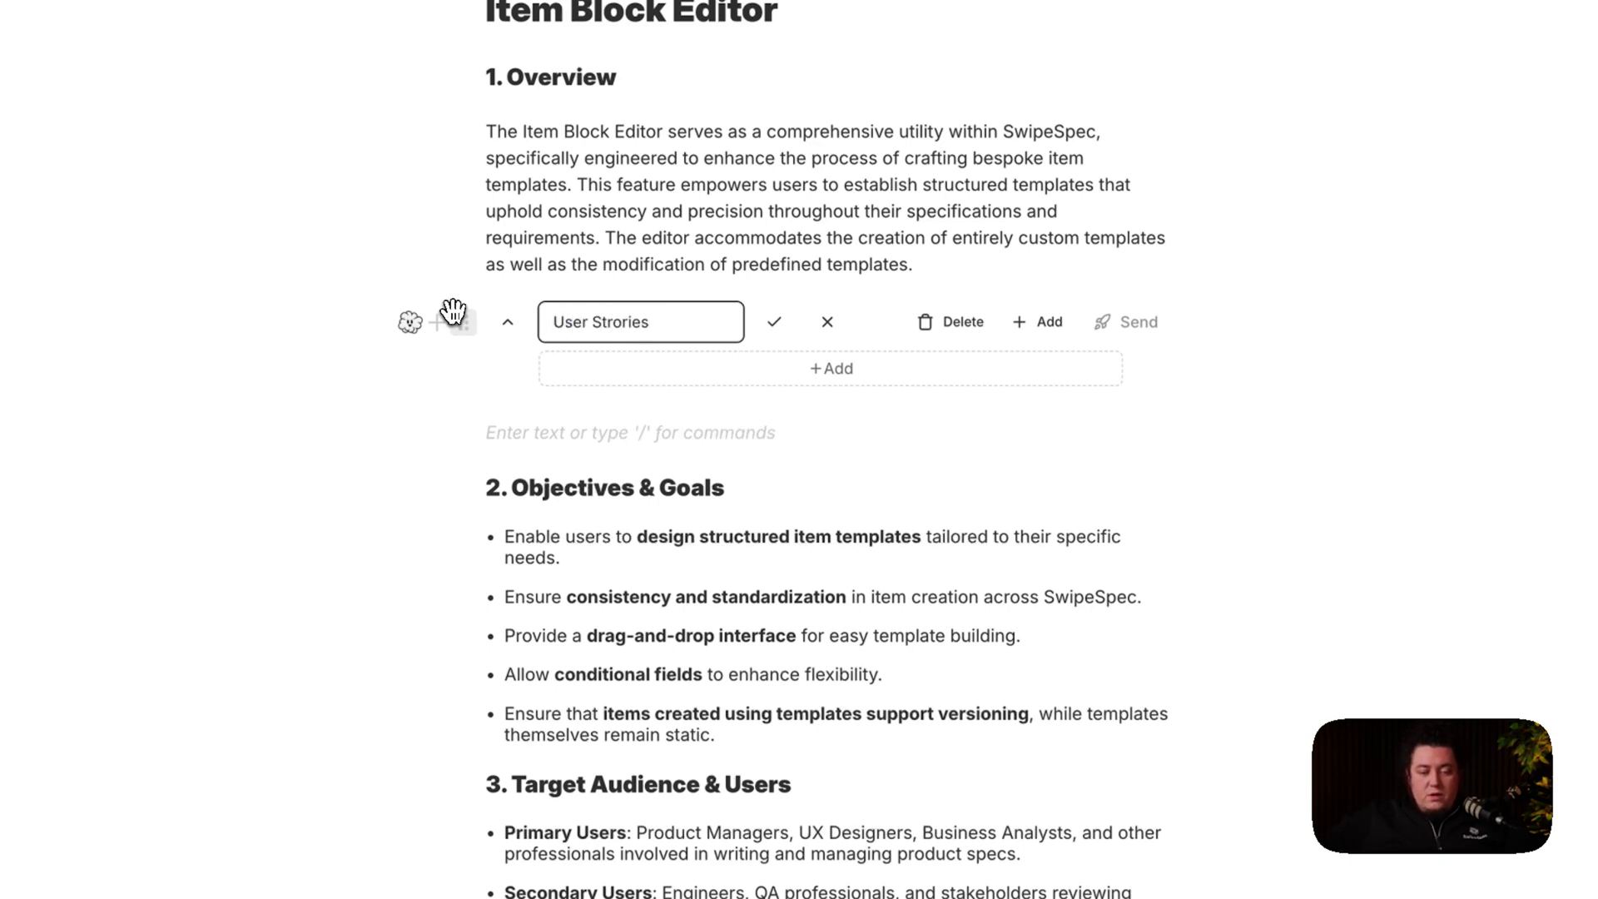
double_click(615, 323)
type("Str")
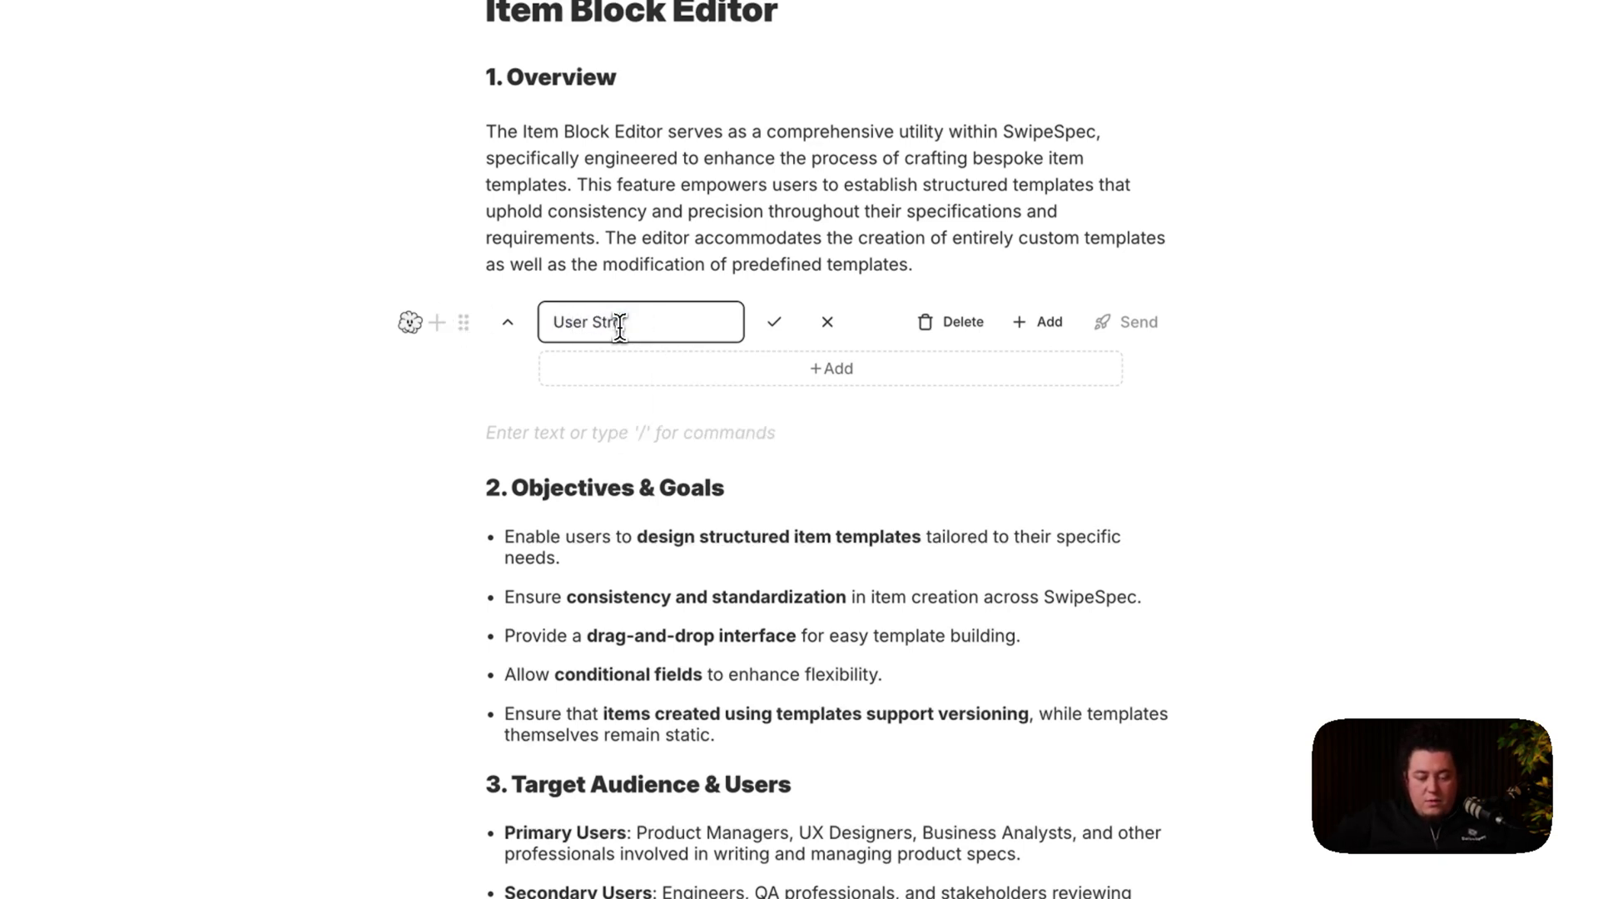
key("BackSpace")
type("ories")
left_click(774, 322)
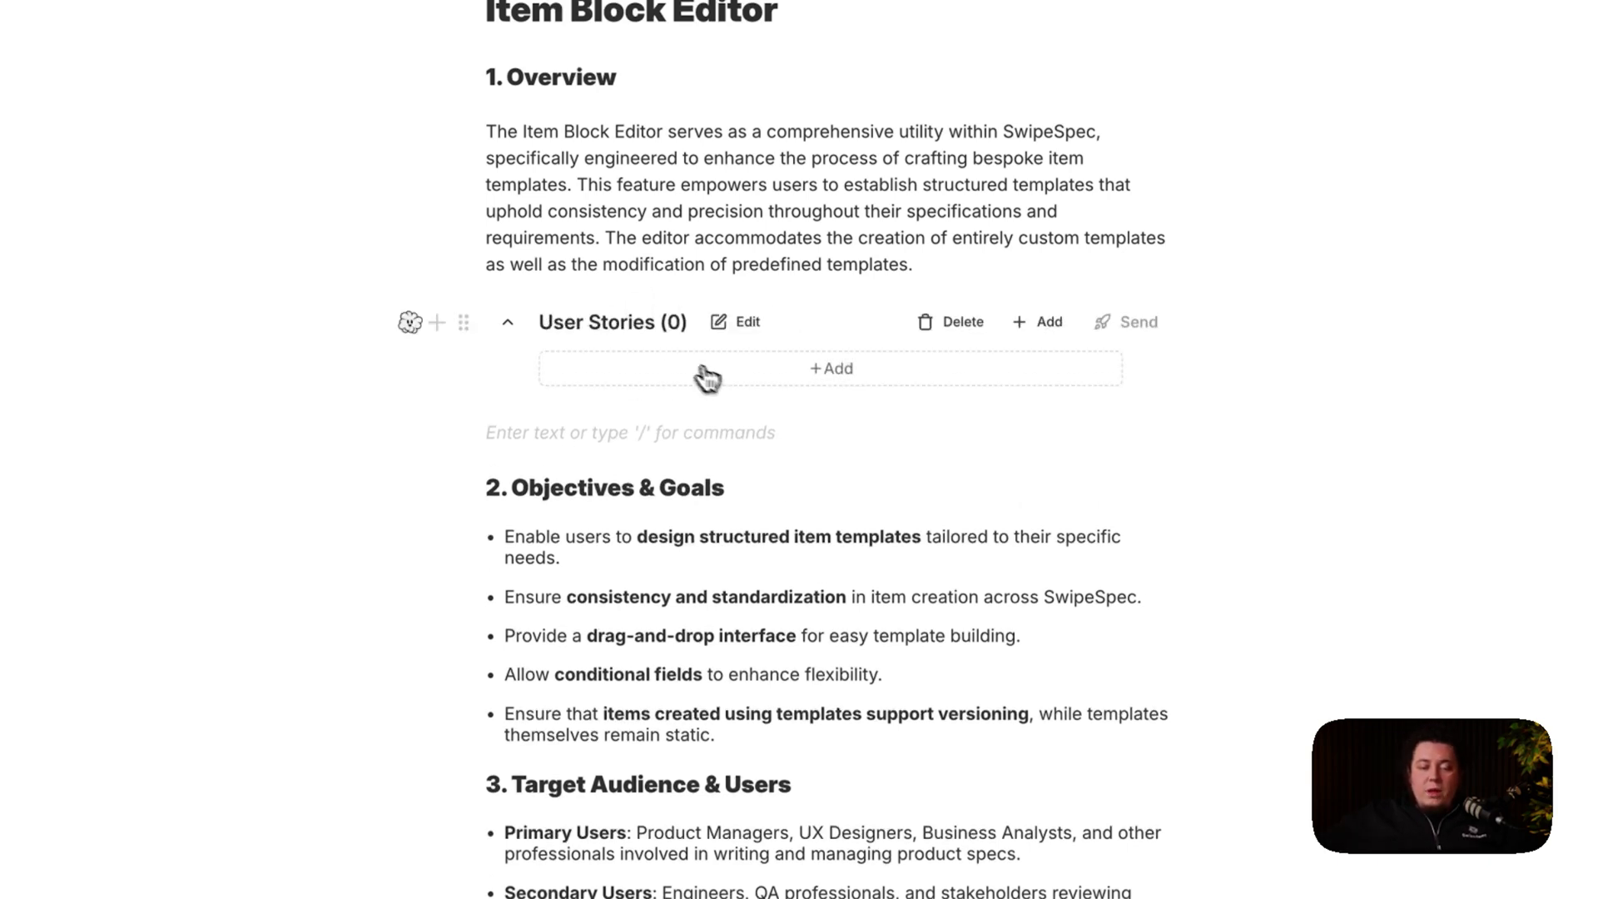
- Add an item titled "Story 1" with the description "Text of story 1" to the User Stories block
left_click(748, 370)
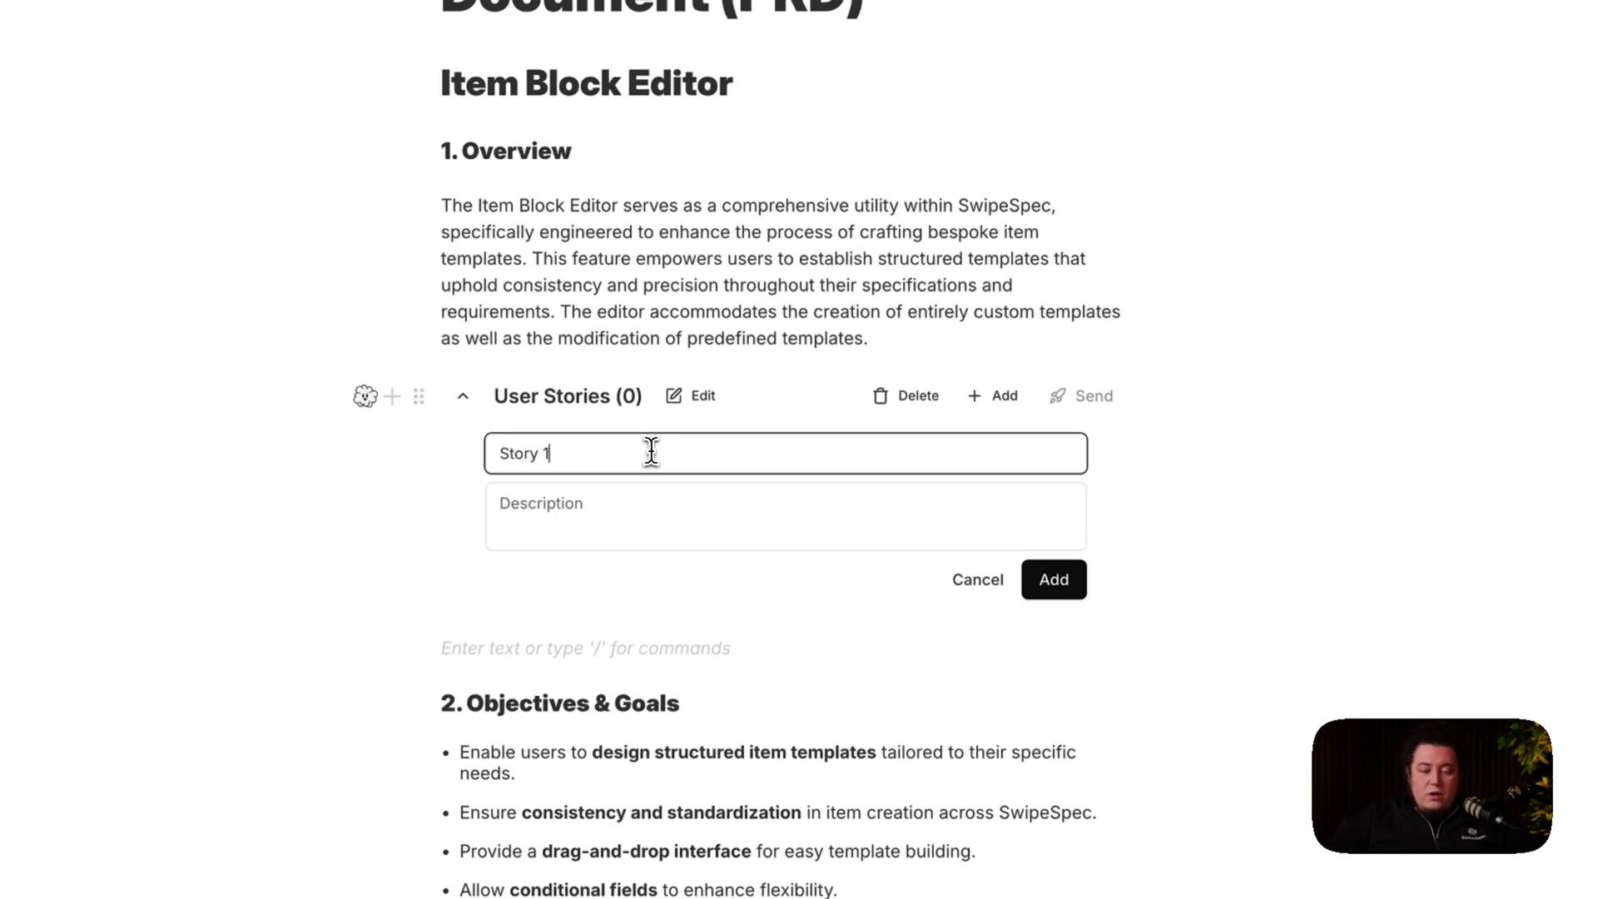
left_click(680, 520)
type("Text of story 1")
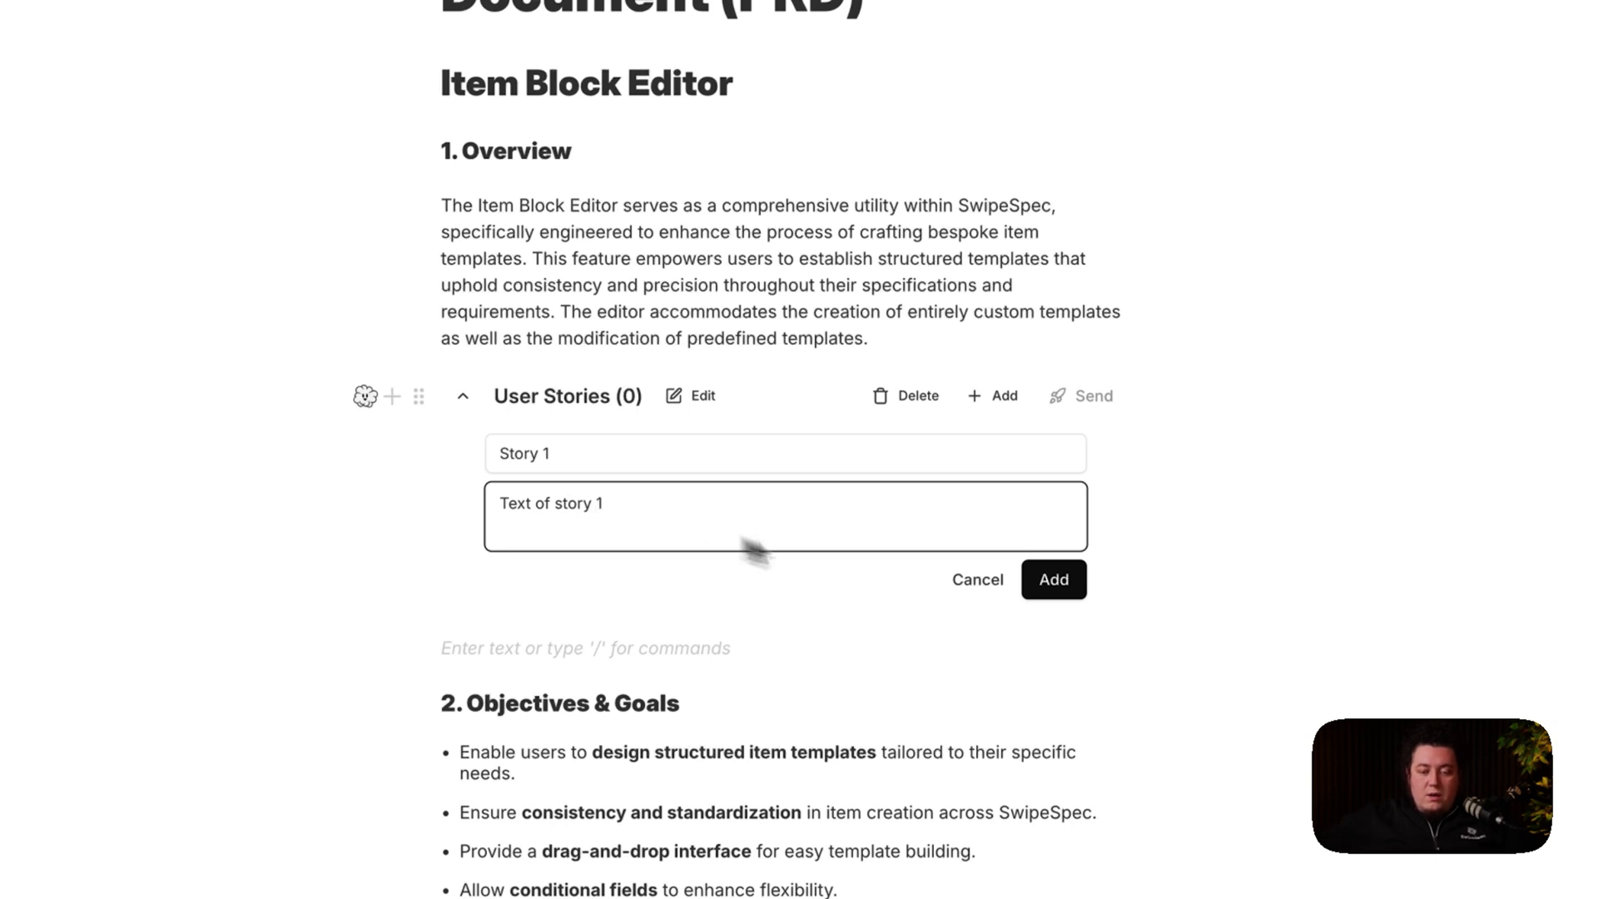
left_click(1057, 586)
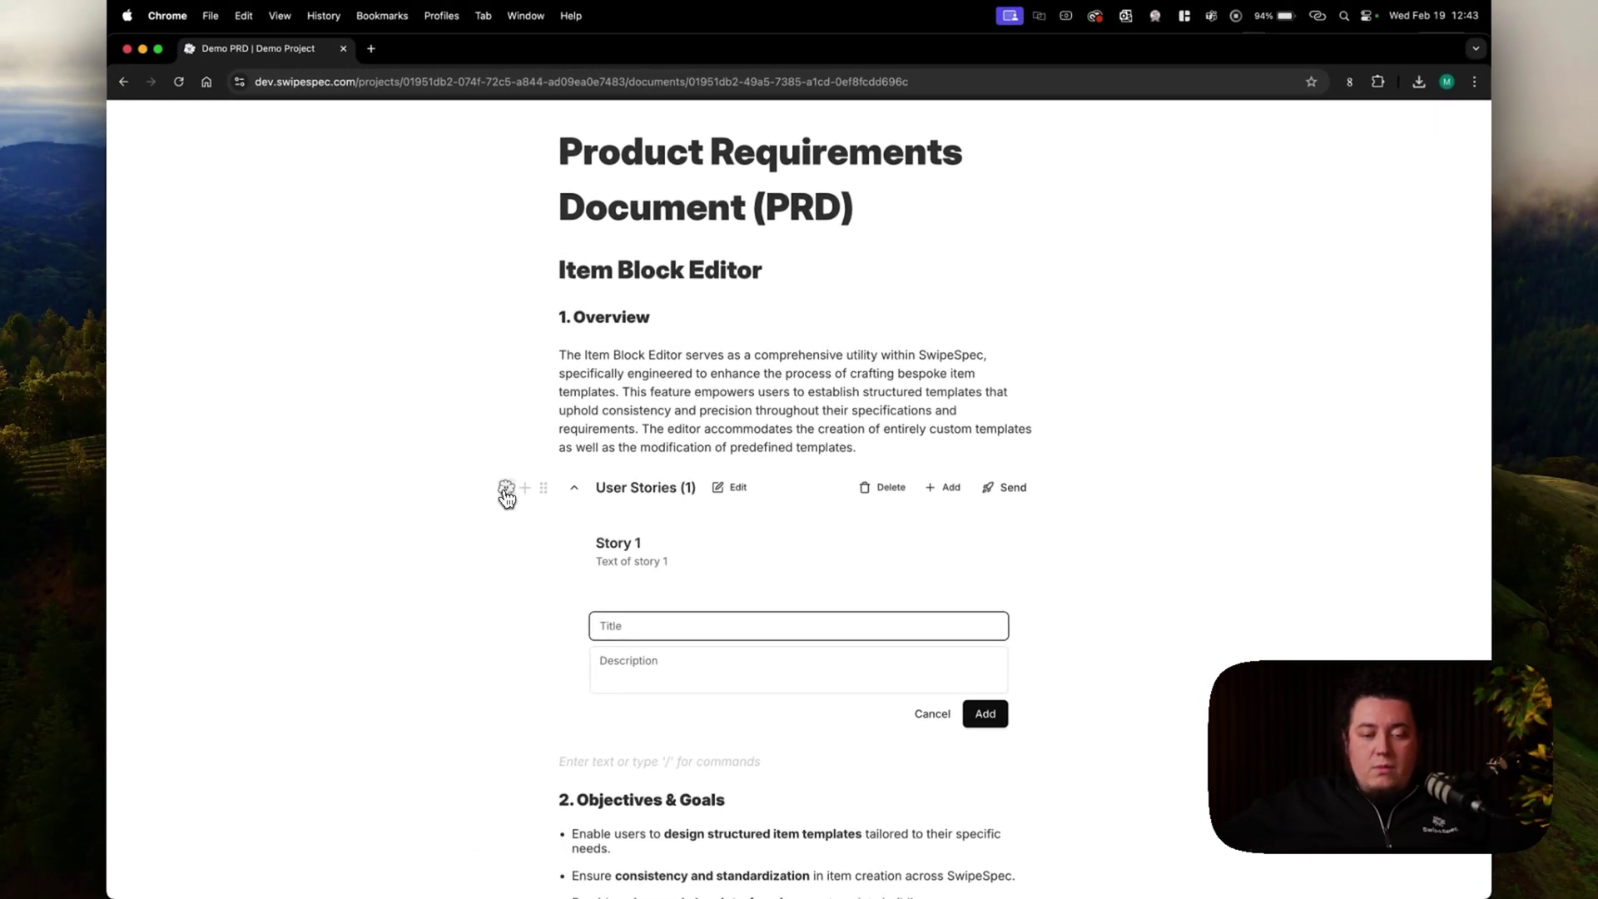
- Ask Mr.Spec on the User Stories block to "write user stories following SCRUM standard for this new Item Block Editor feature we are working on"
left_click(507, 489)
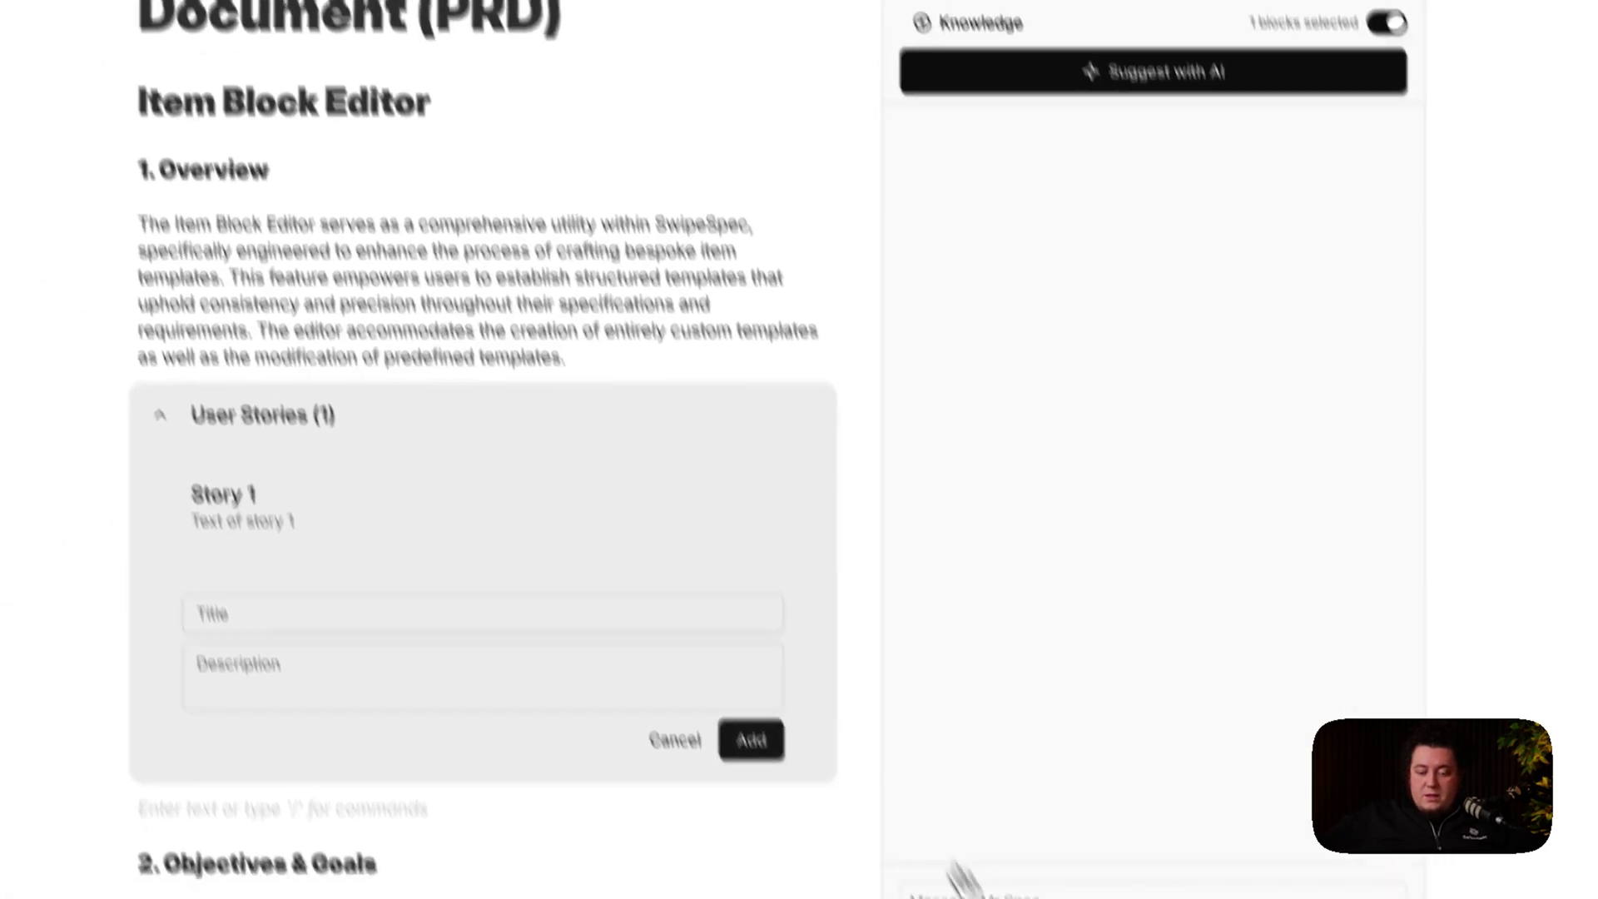
left_click(965, 882)
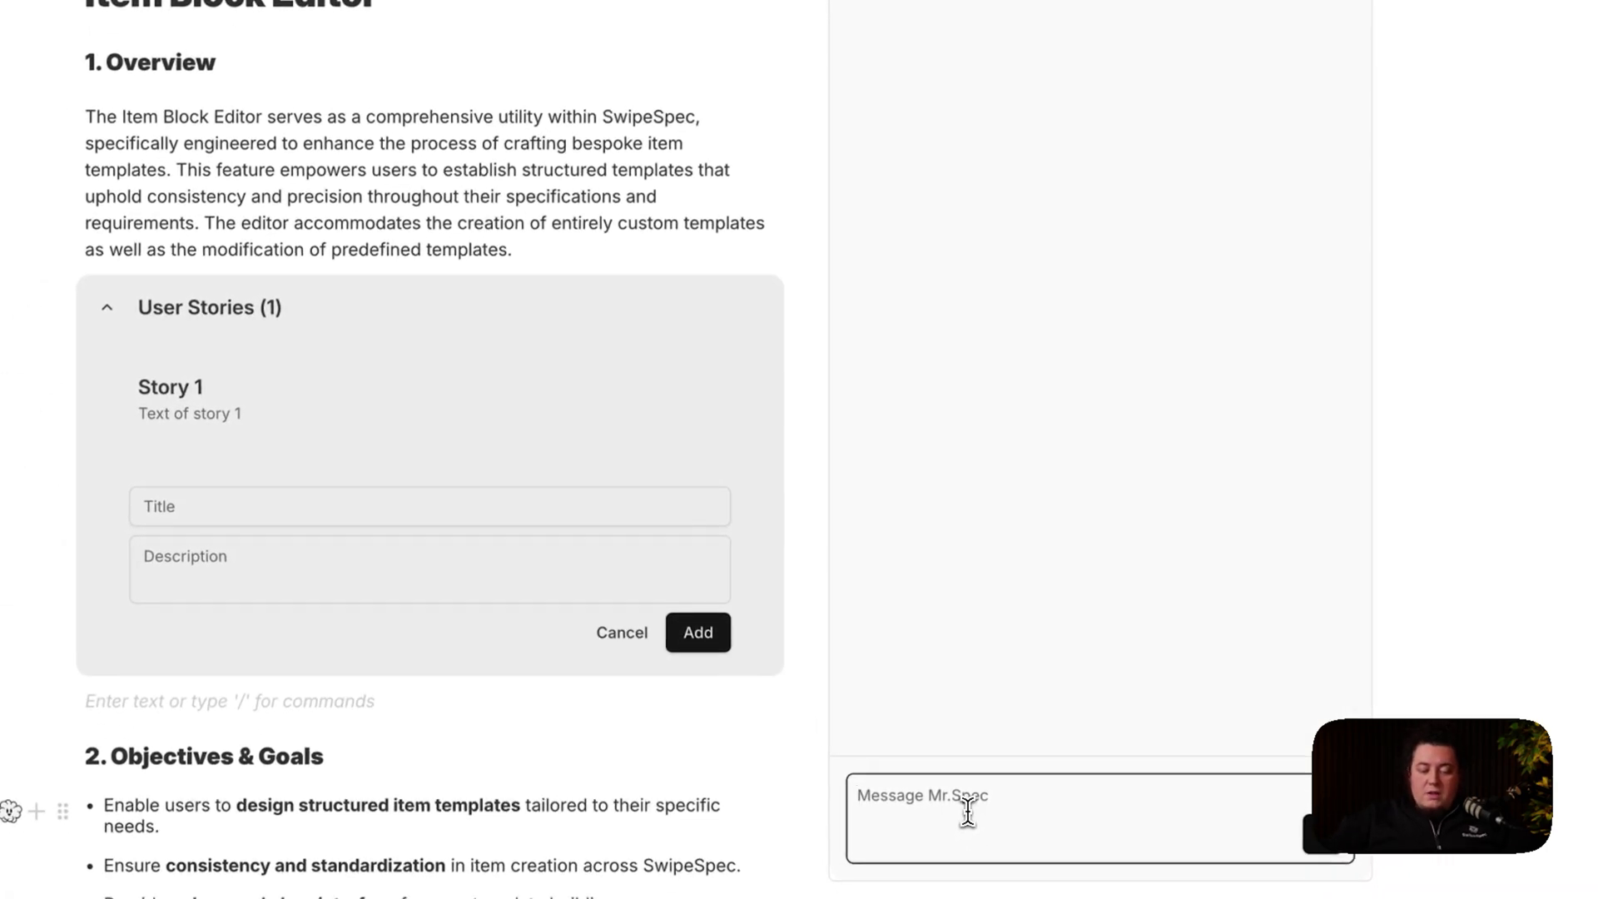
type("wri")
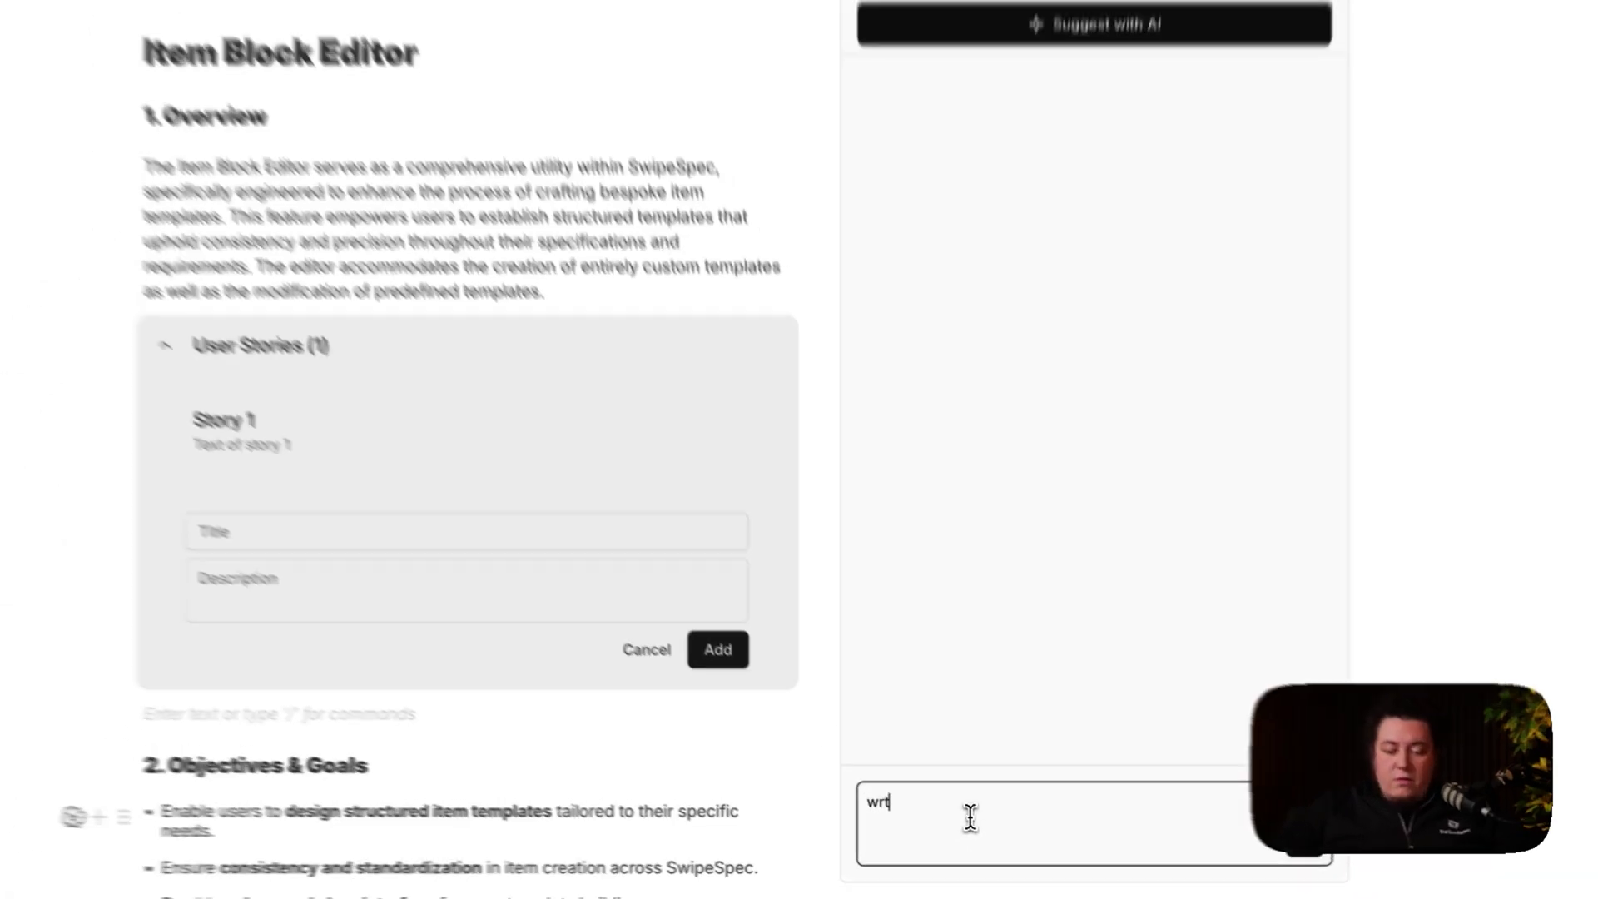
type("te use")
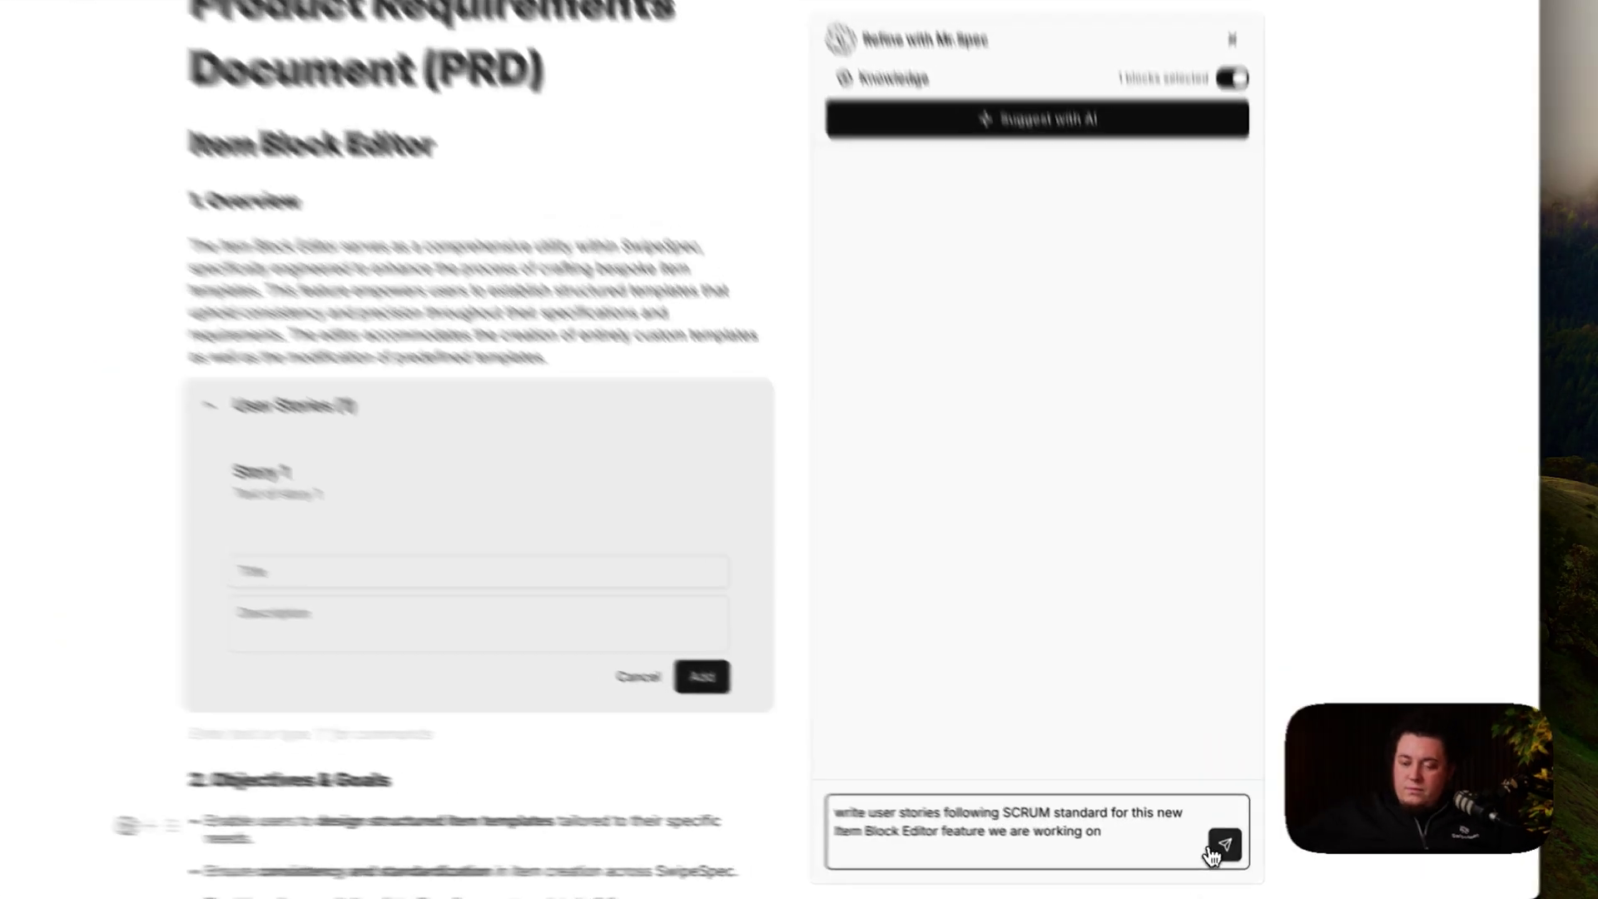
left_click(1228, 854)
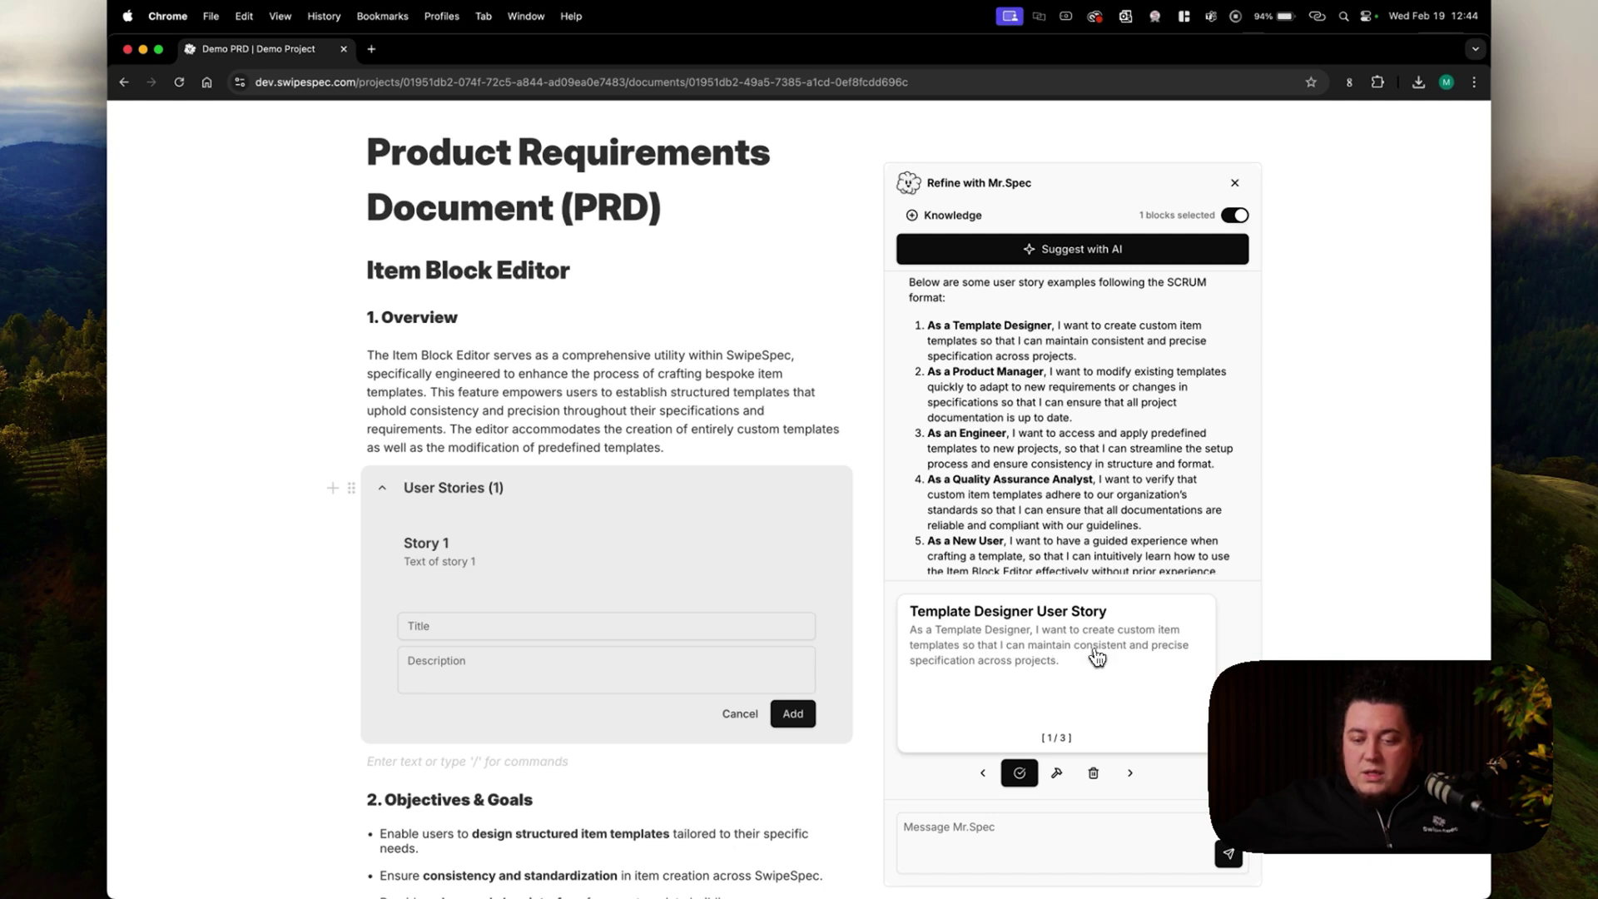
- Accept the suggested Template Designer story, and accept the Product Manager story with "modify" replaced by "change" in its description
left_click(1019, 773)
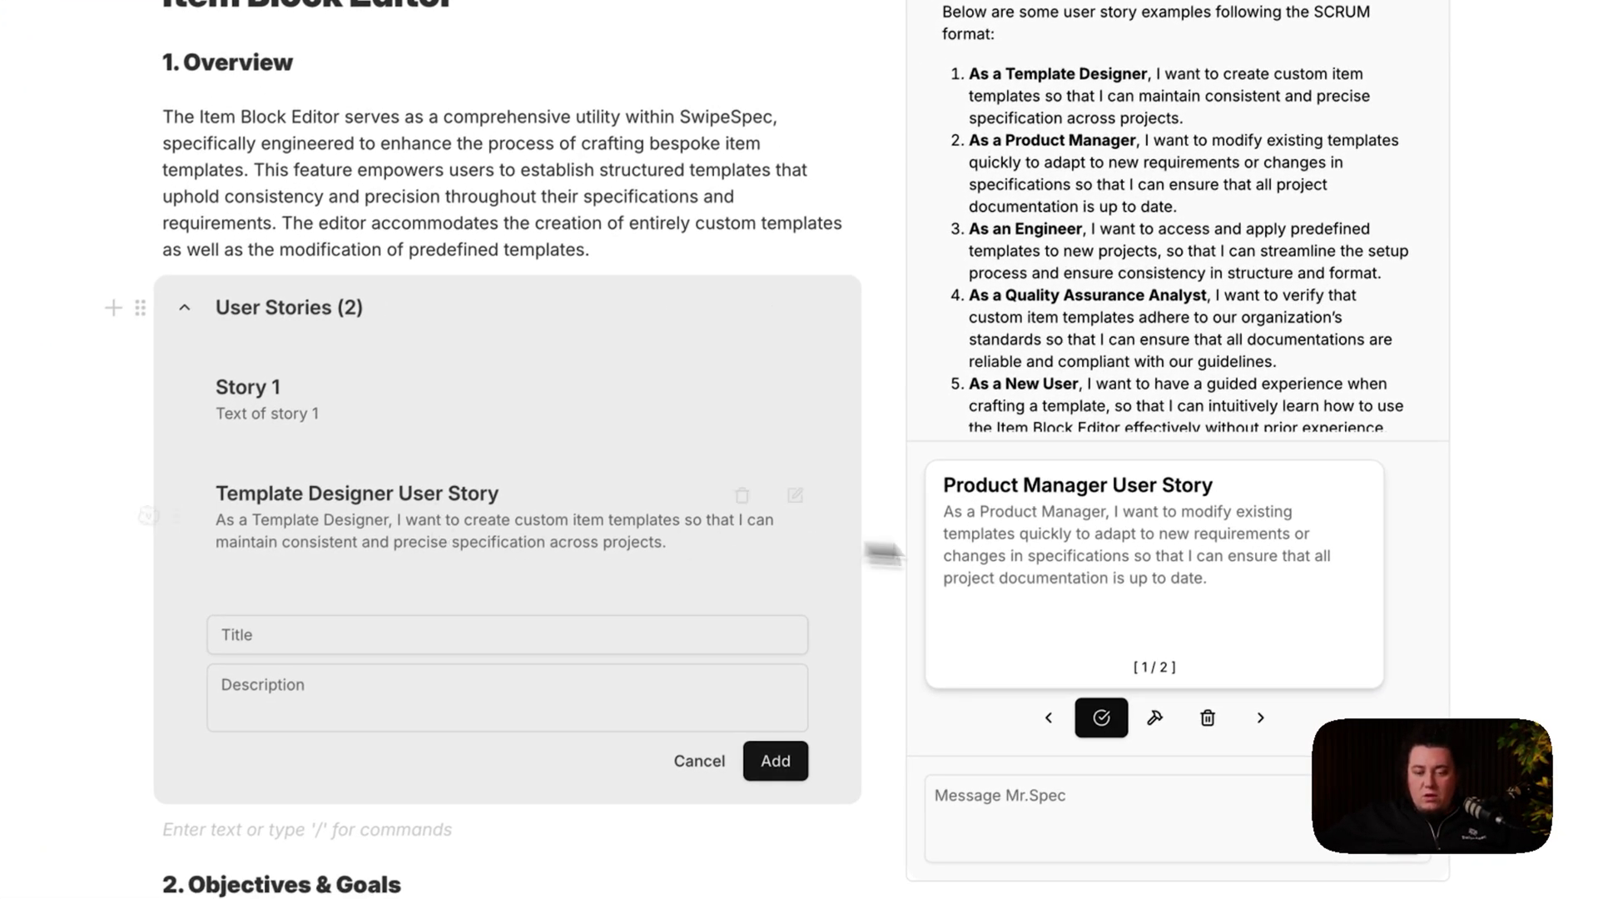
left_click(1078, 557)
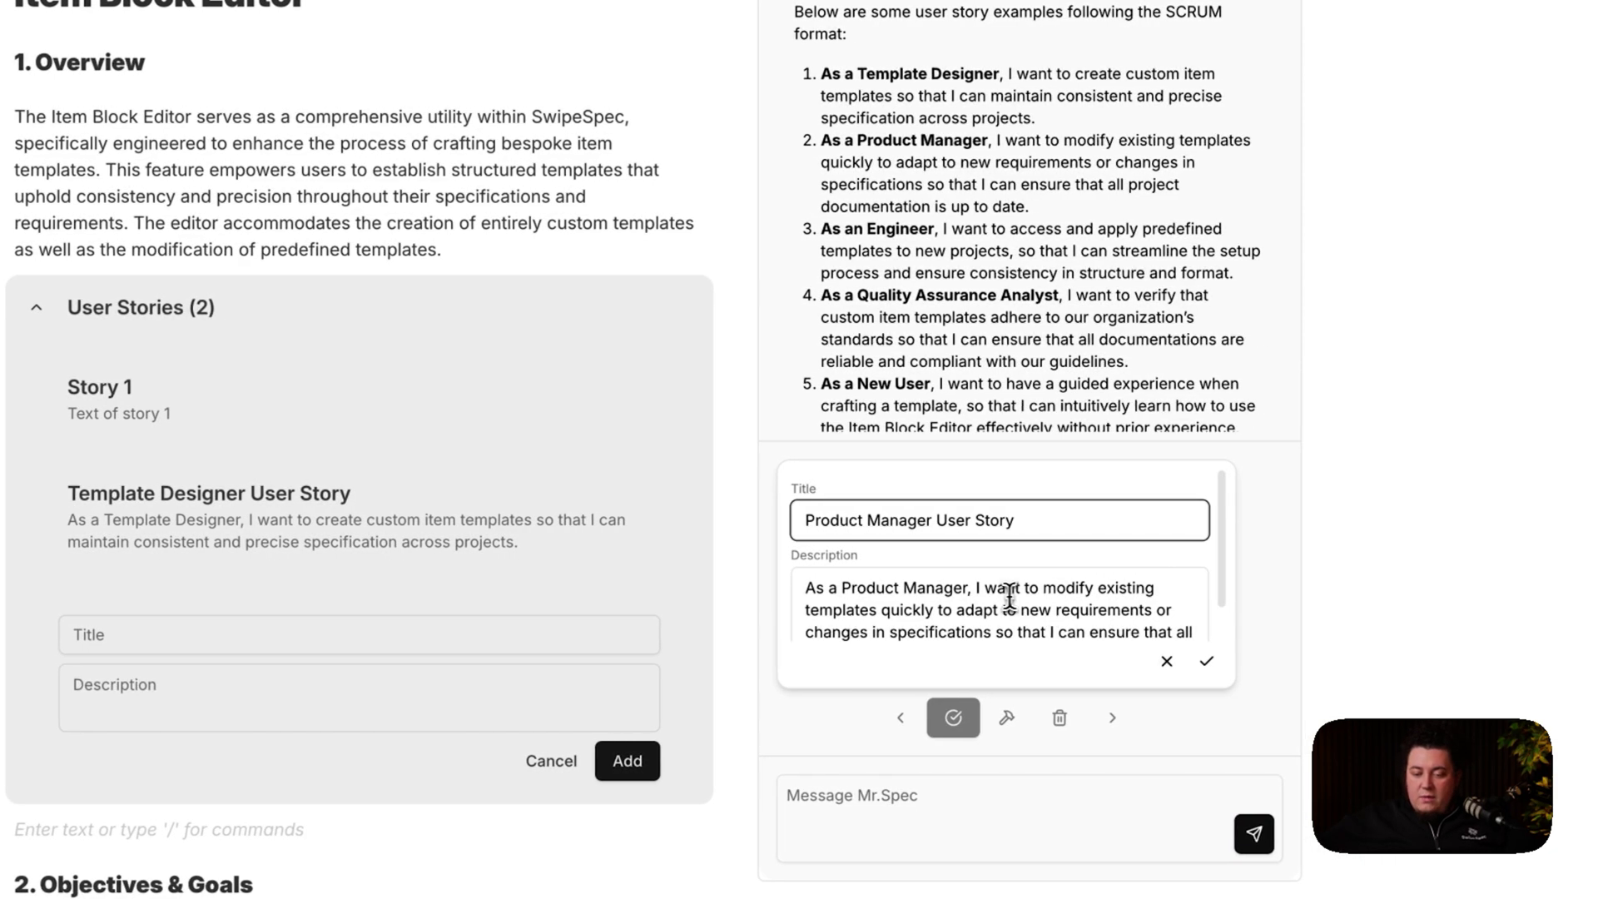
double_click(1067, 588)
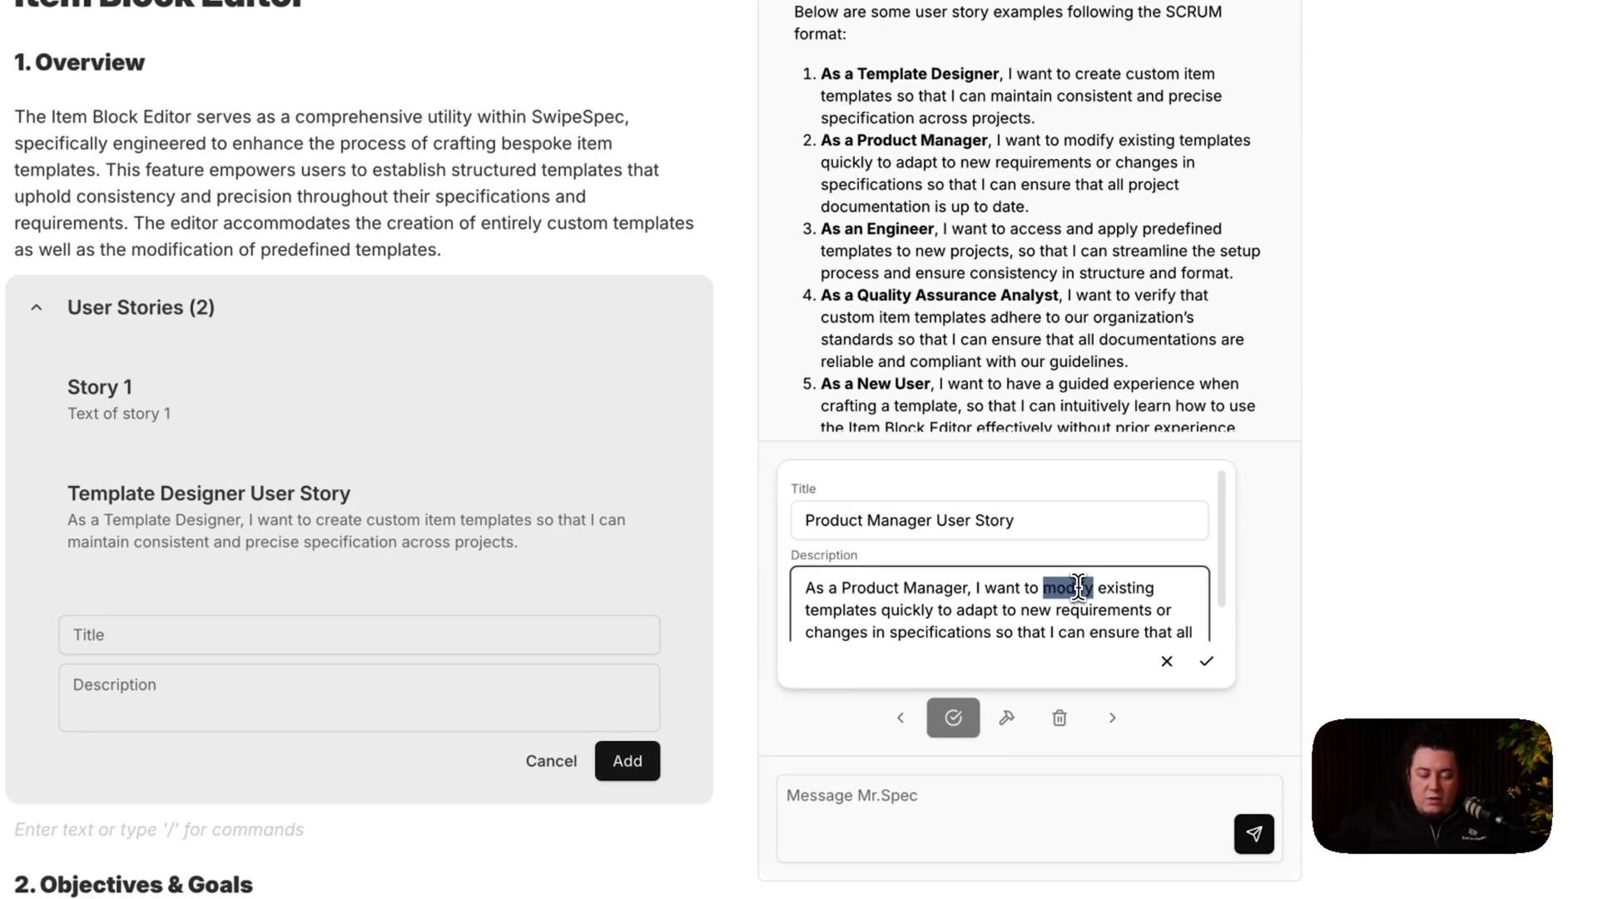
type("change")
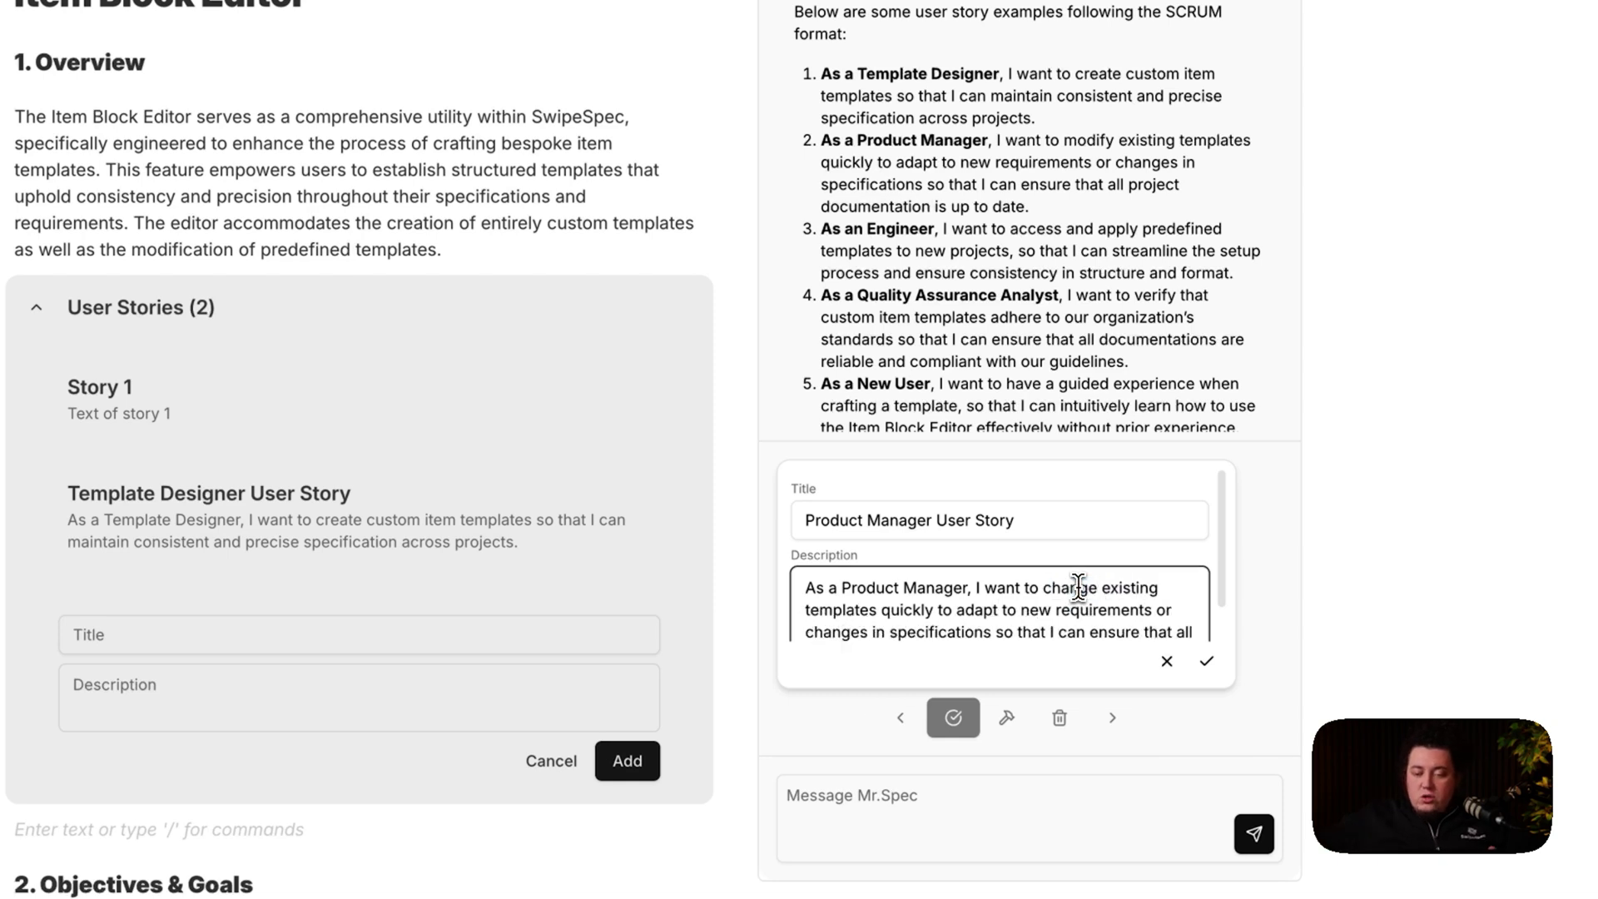
left_click(1205, 661)
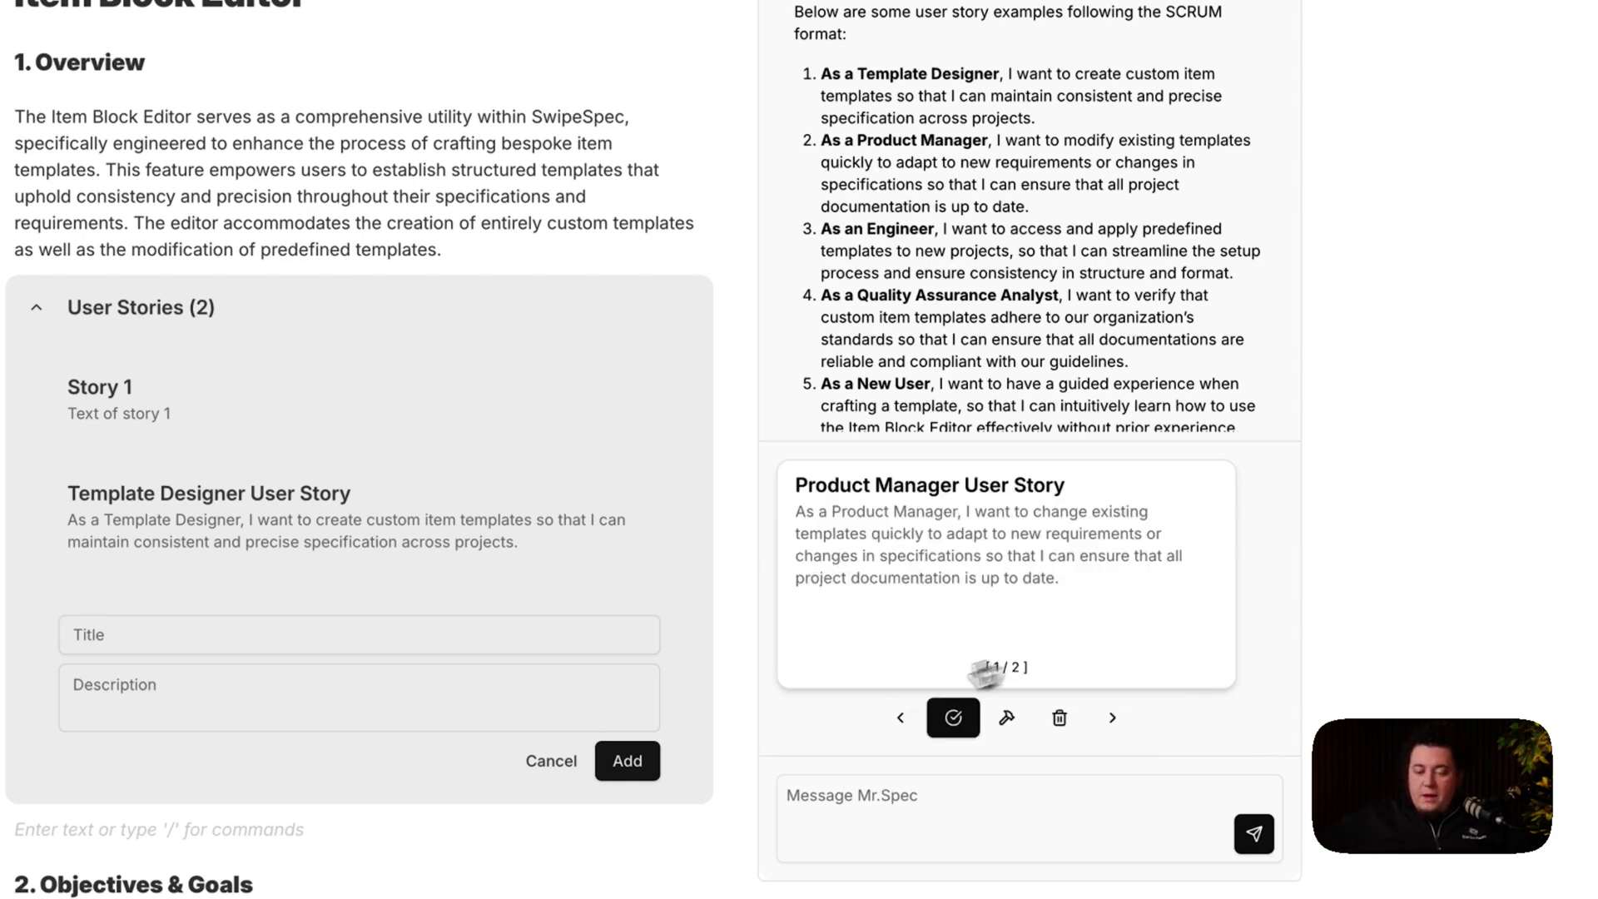
left_click(953, 719)
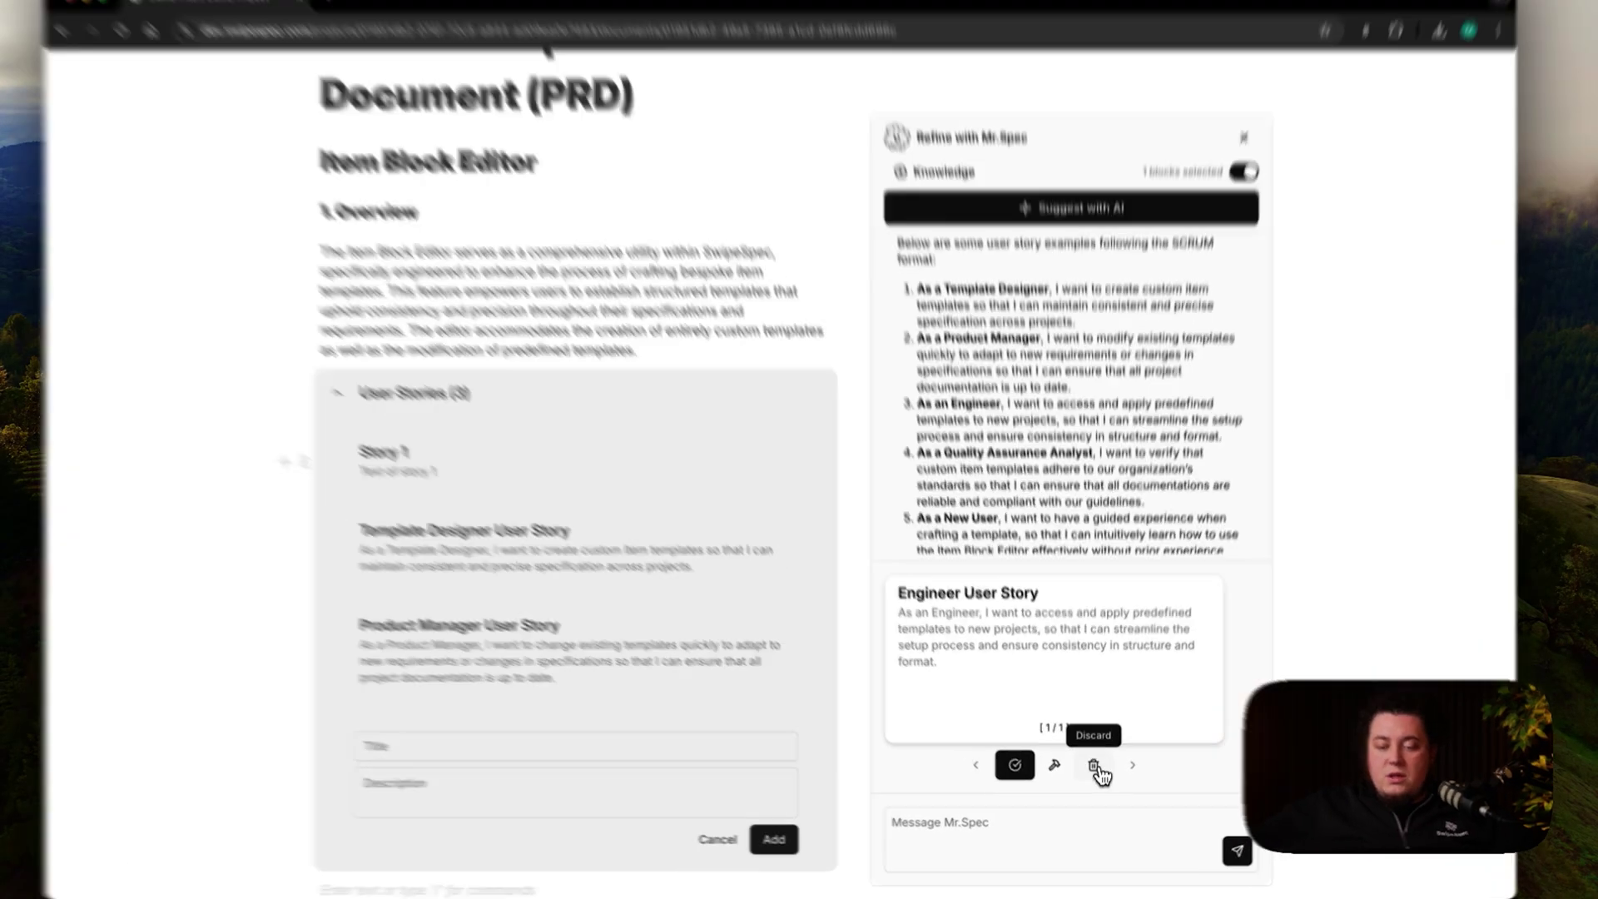
- Discard the suggested Engineer User Story and close the Mr.Spec assistant
left_click(1095, 774)
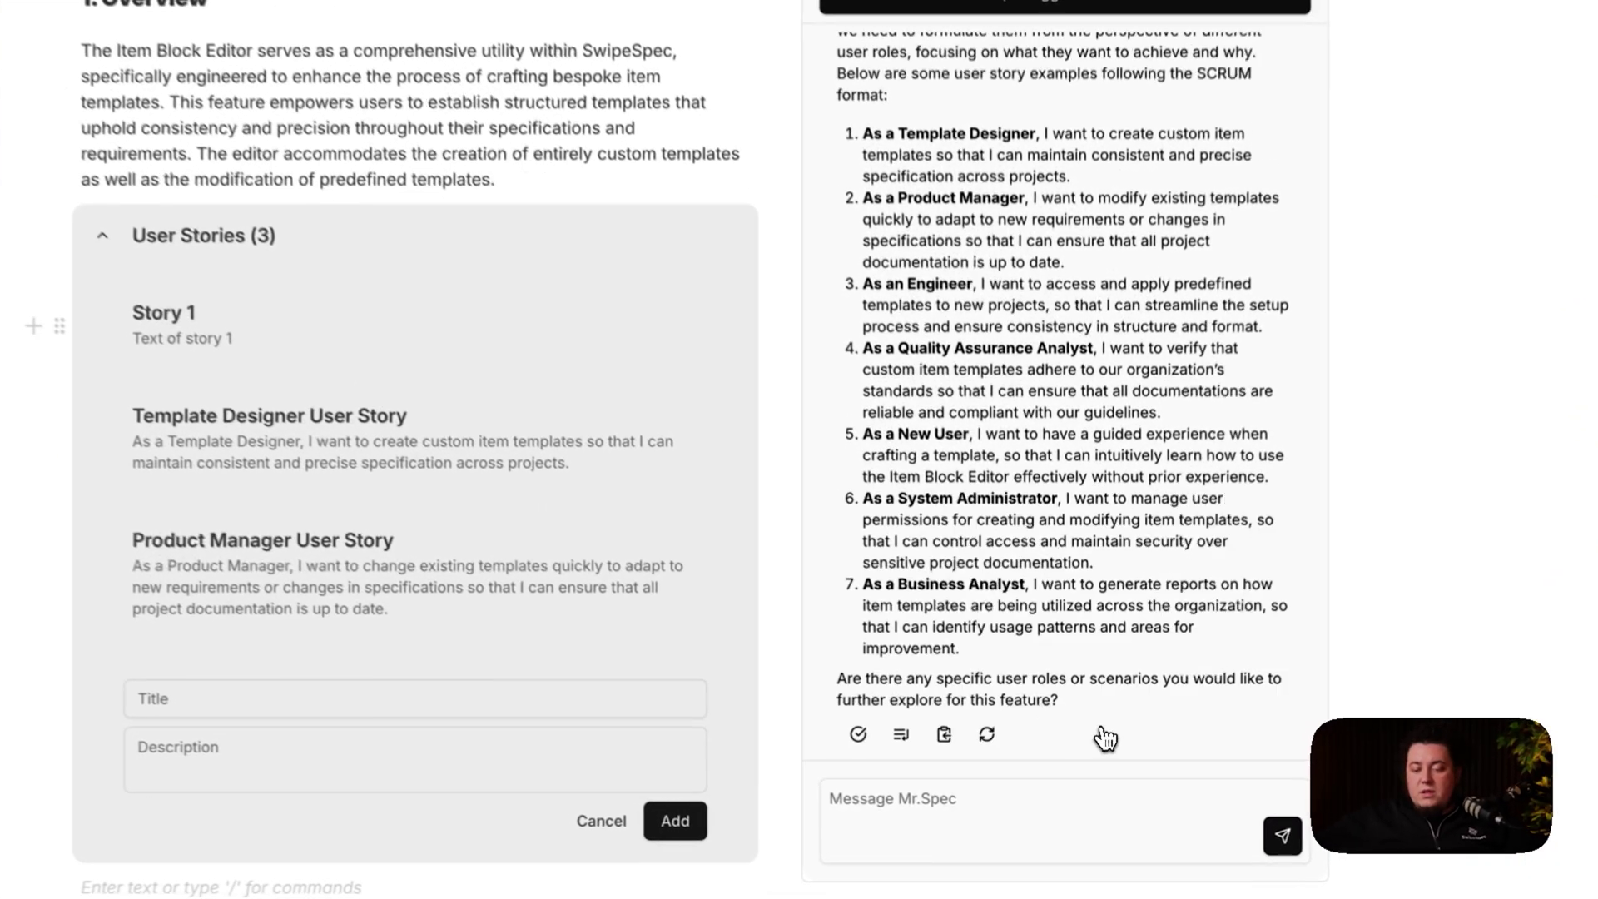
left_click(932, 818)
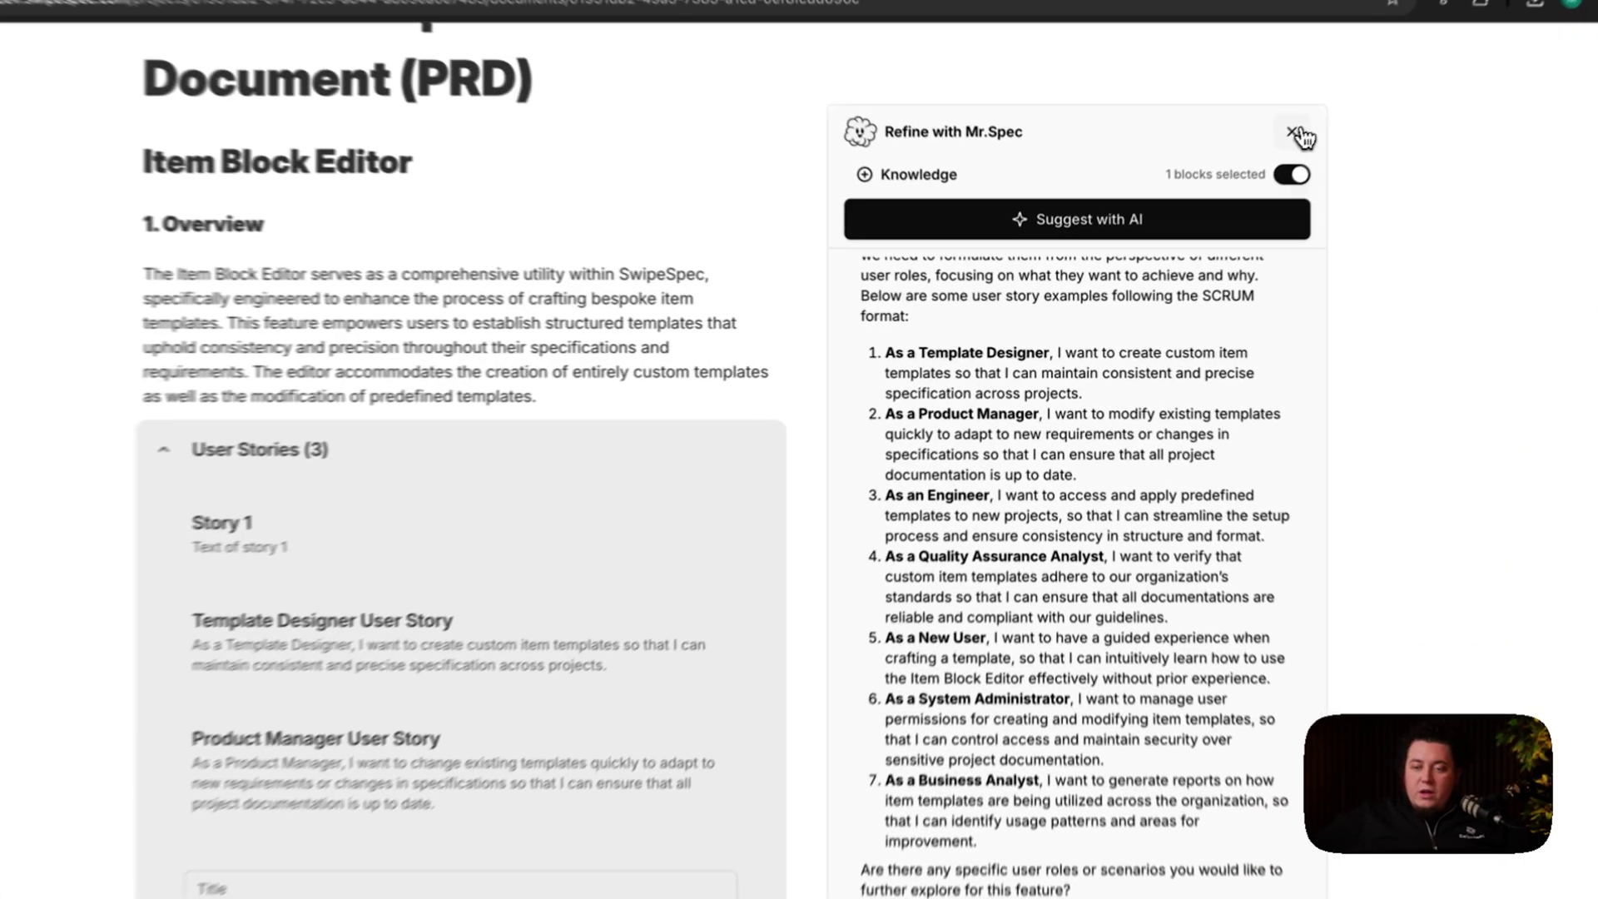
left_click(1295, 133)
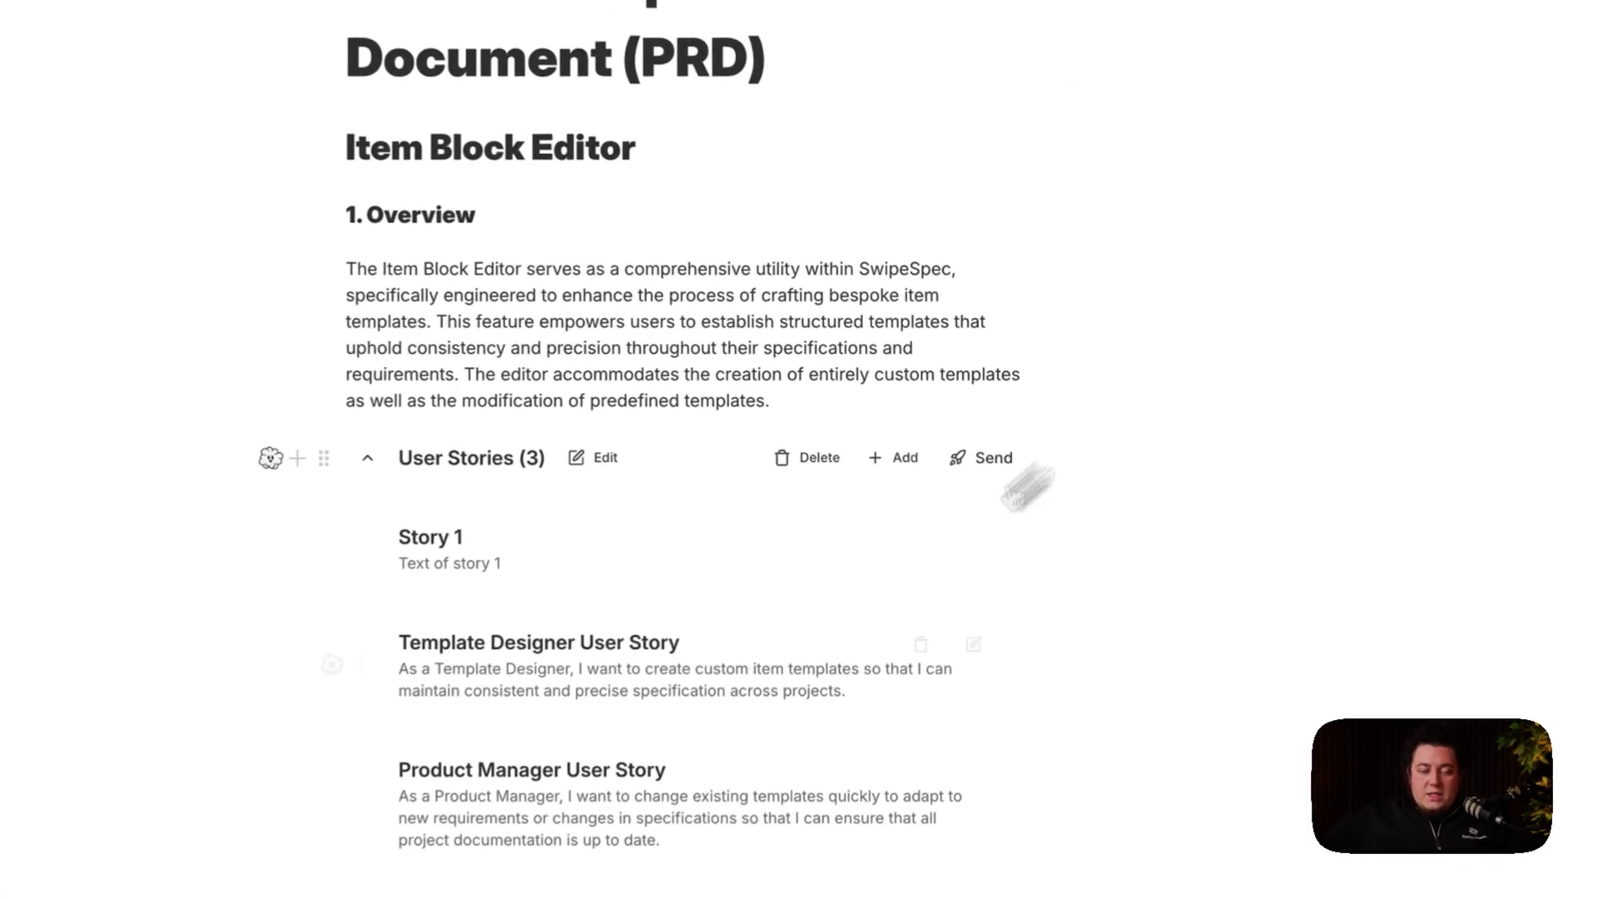
- Cancel the empty new item form in the User Stories block and collapse the block
scroll(636, 582, "down", 8)
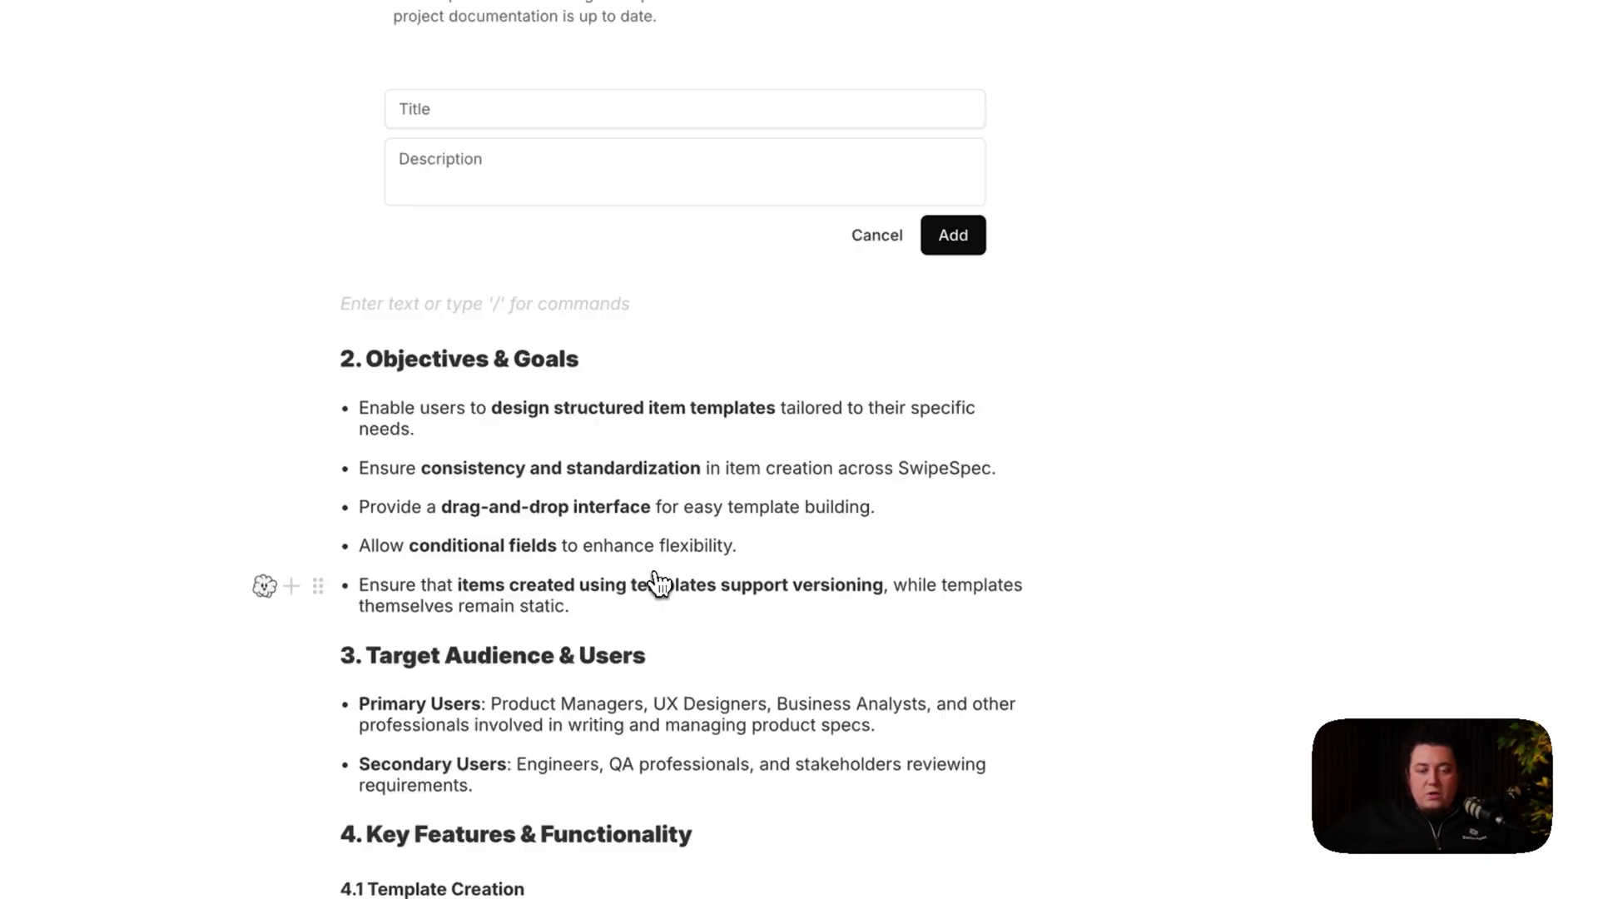
scroll(660, 581, "up", 6)
left_click(877, 804)
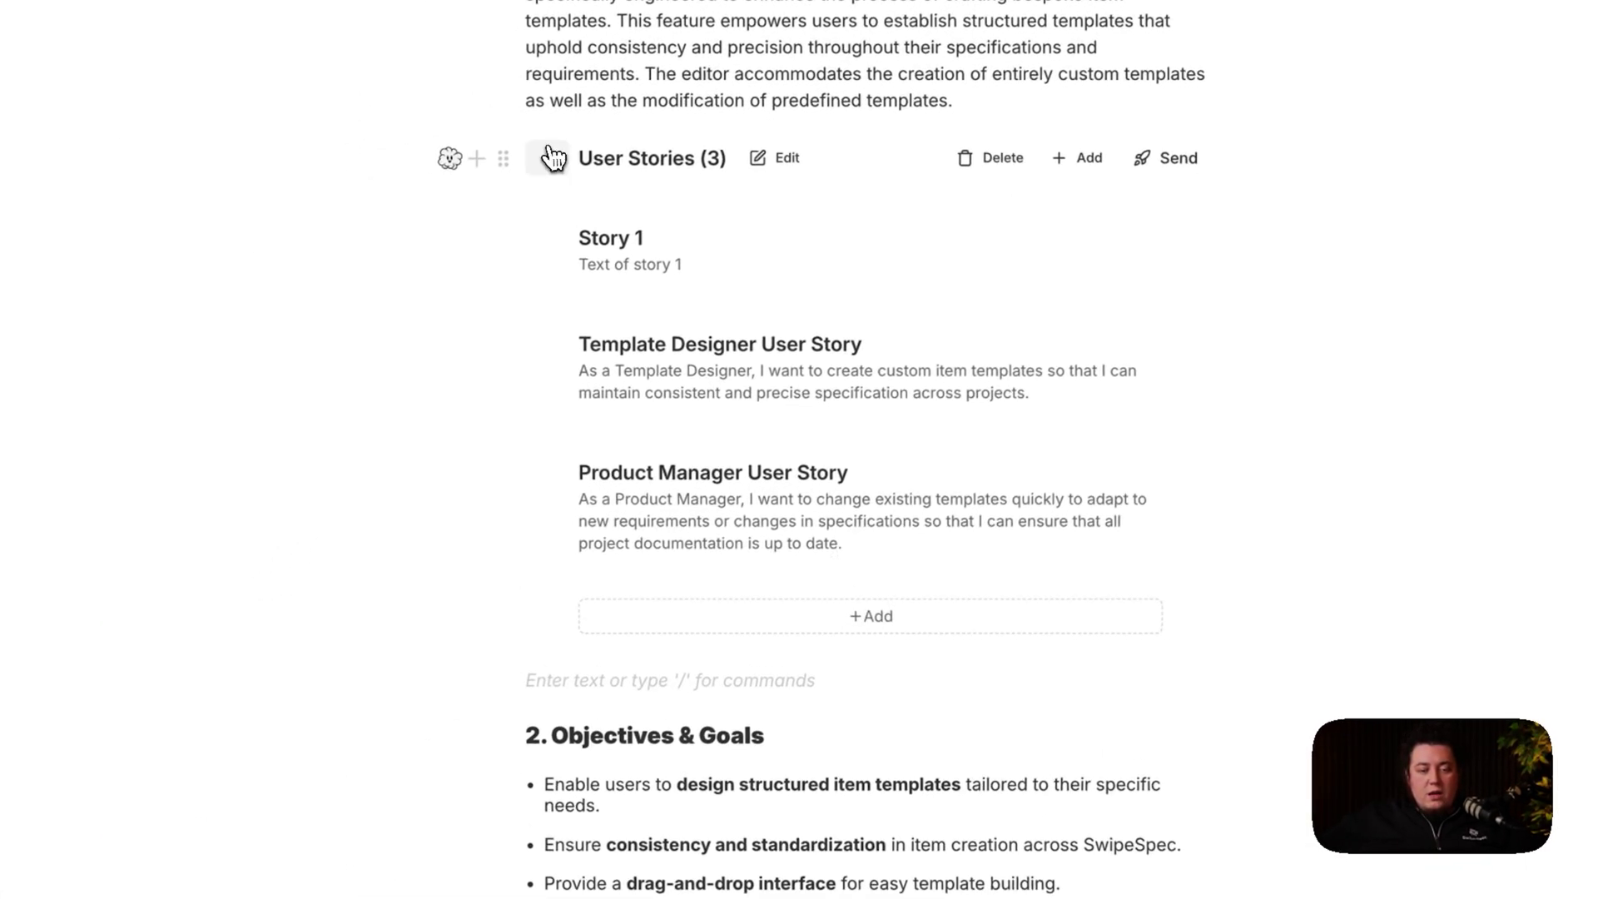
left_click(541, 160)
- Expand the User Stories block and start sending its items to Trello
scroll(467, 243, "up", 3)
scroll(661, 415, "up", 2)
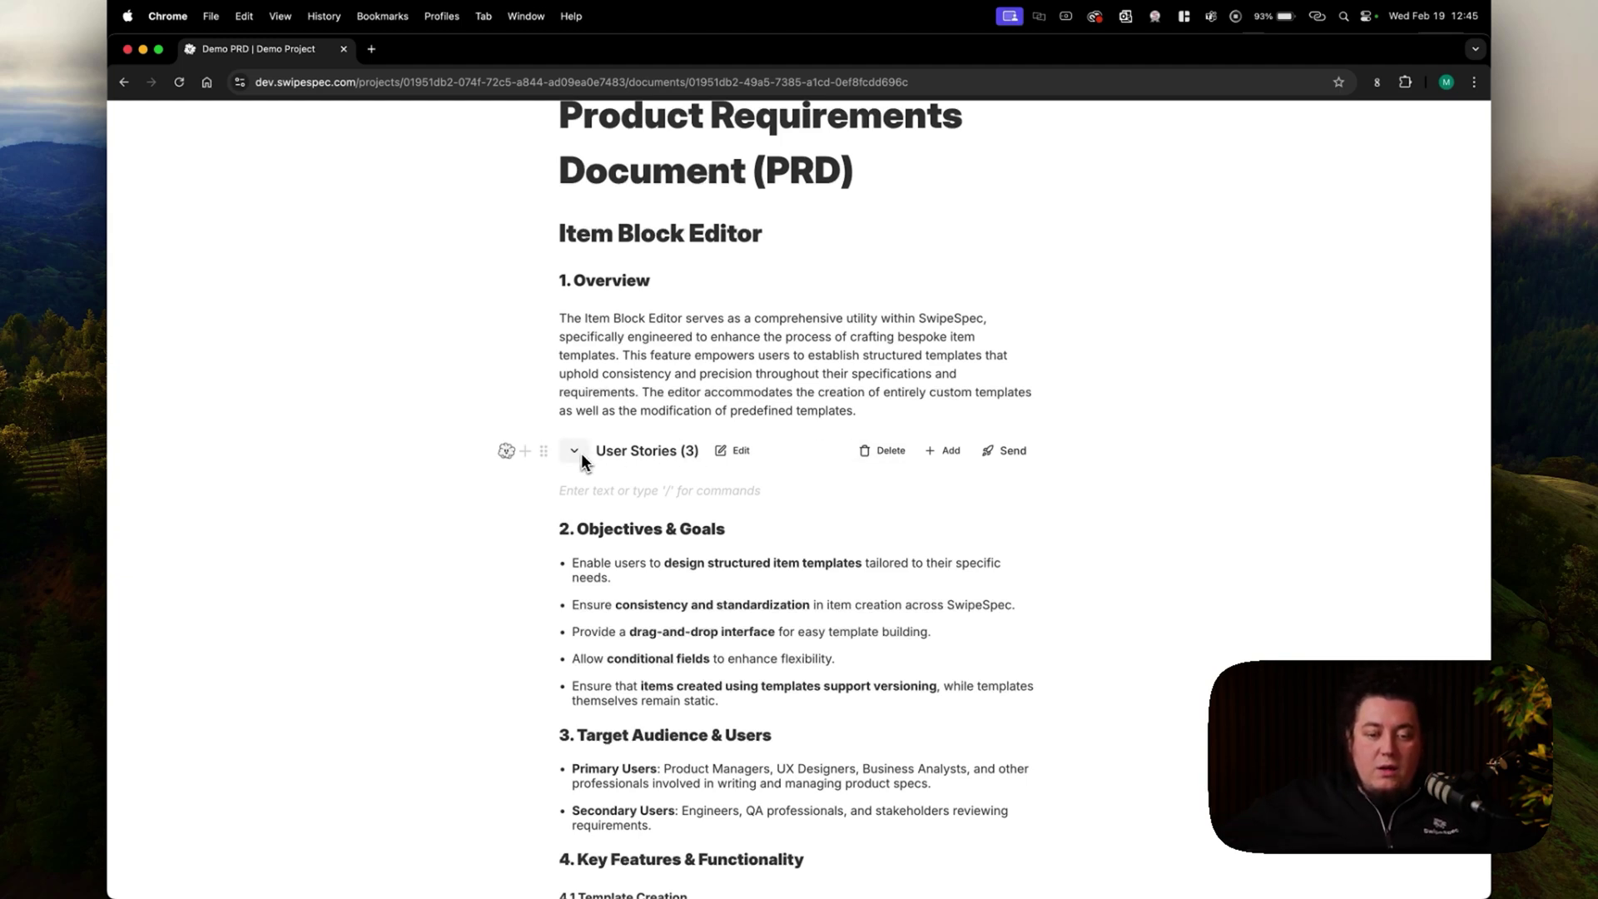
scroll(579, 452, "down", 5)
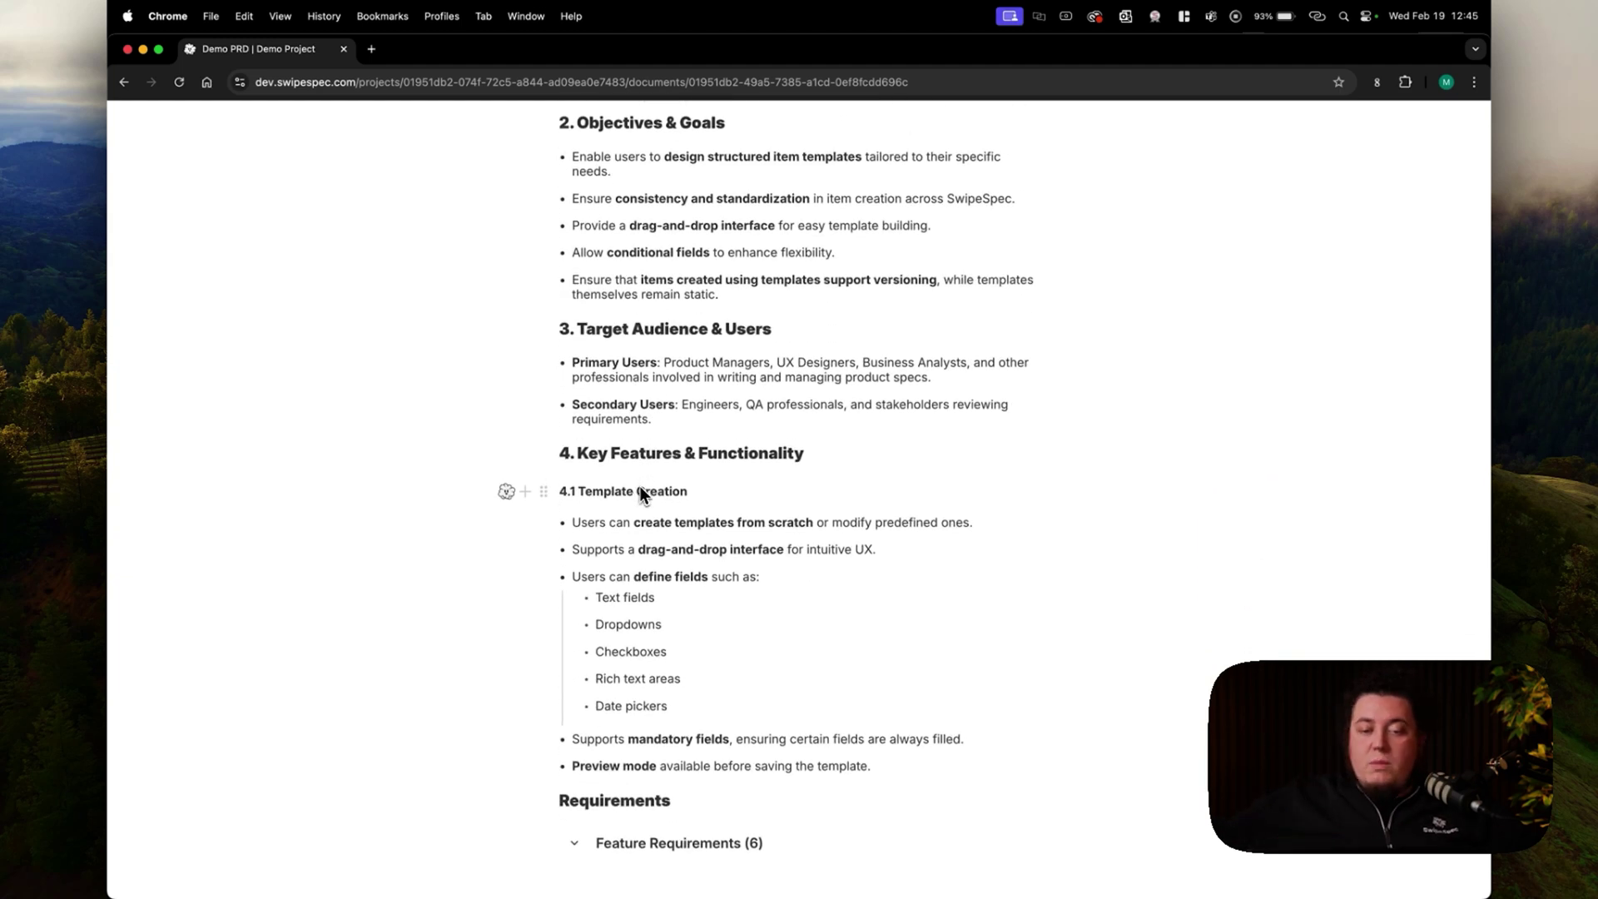
scroll(643, 493, "up", 6)
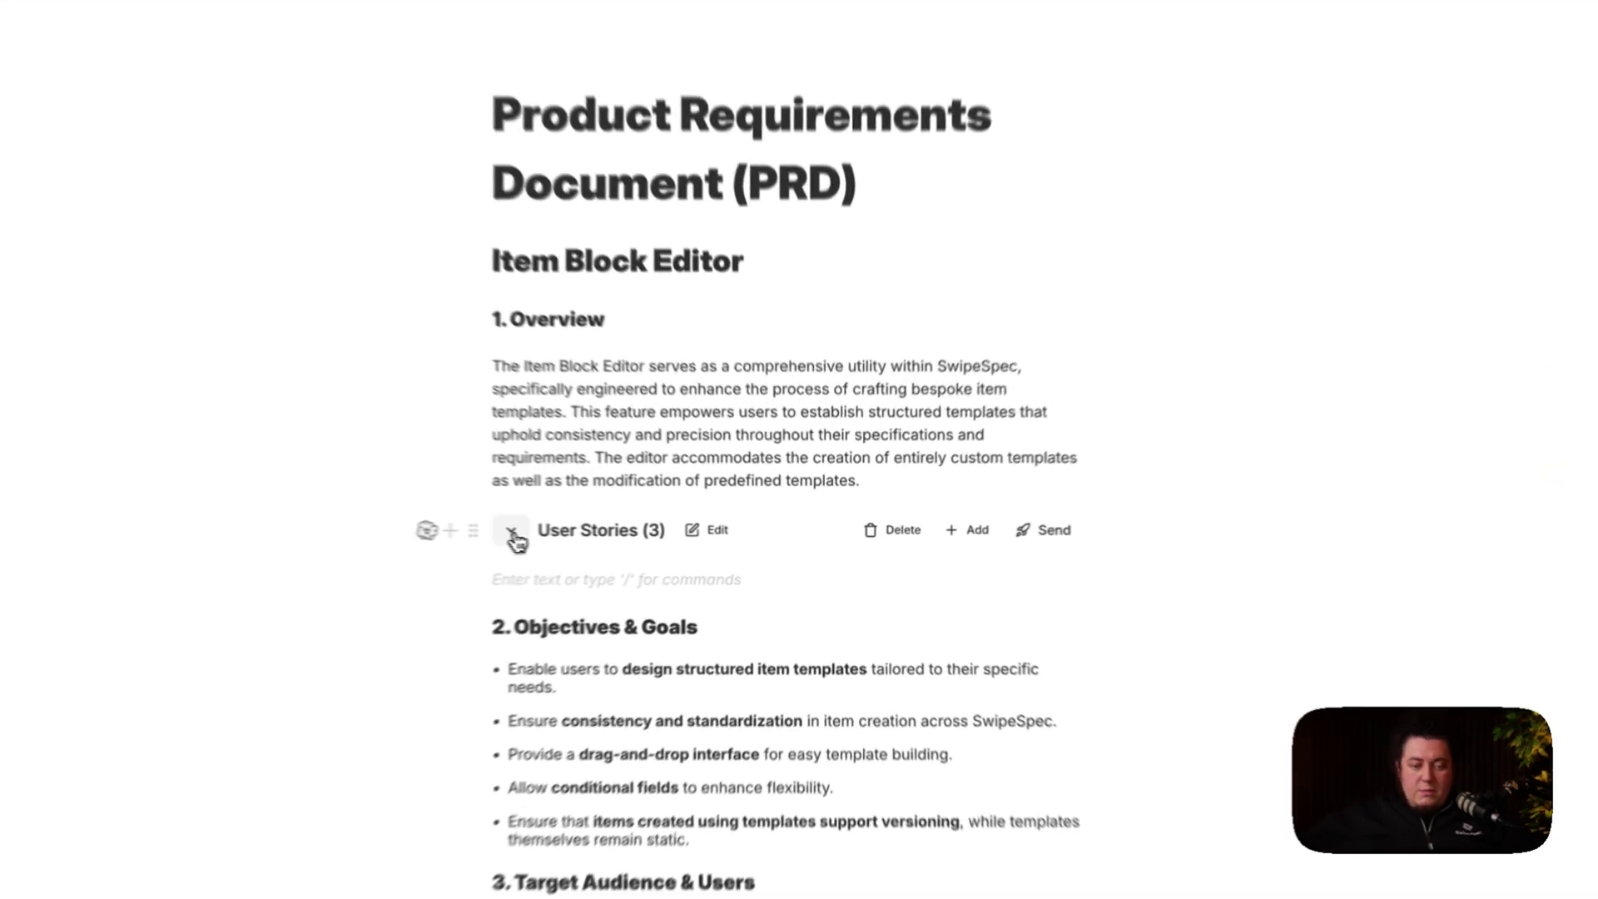
left_click(574, 535)
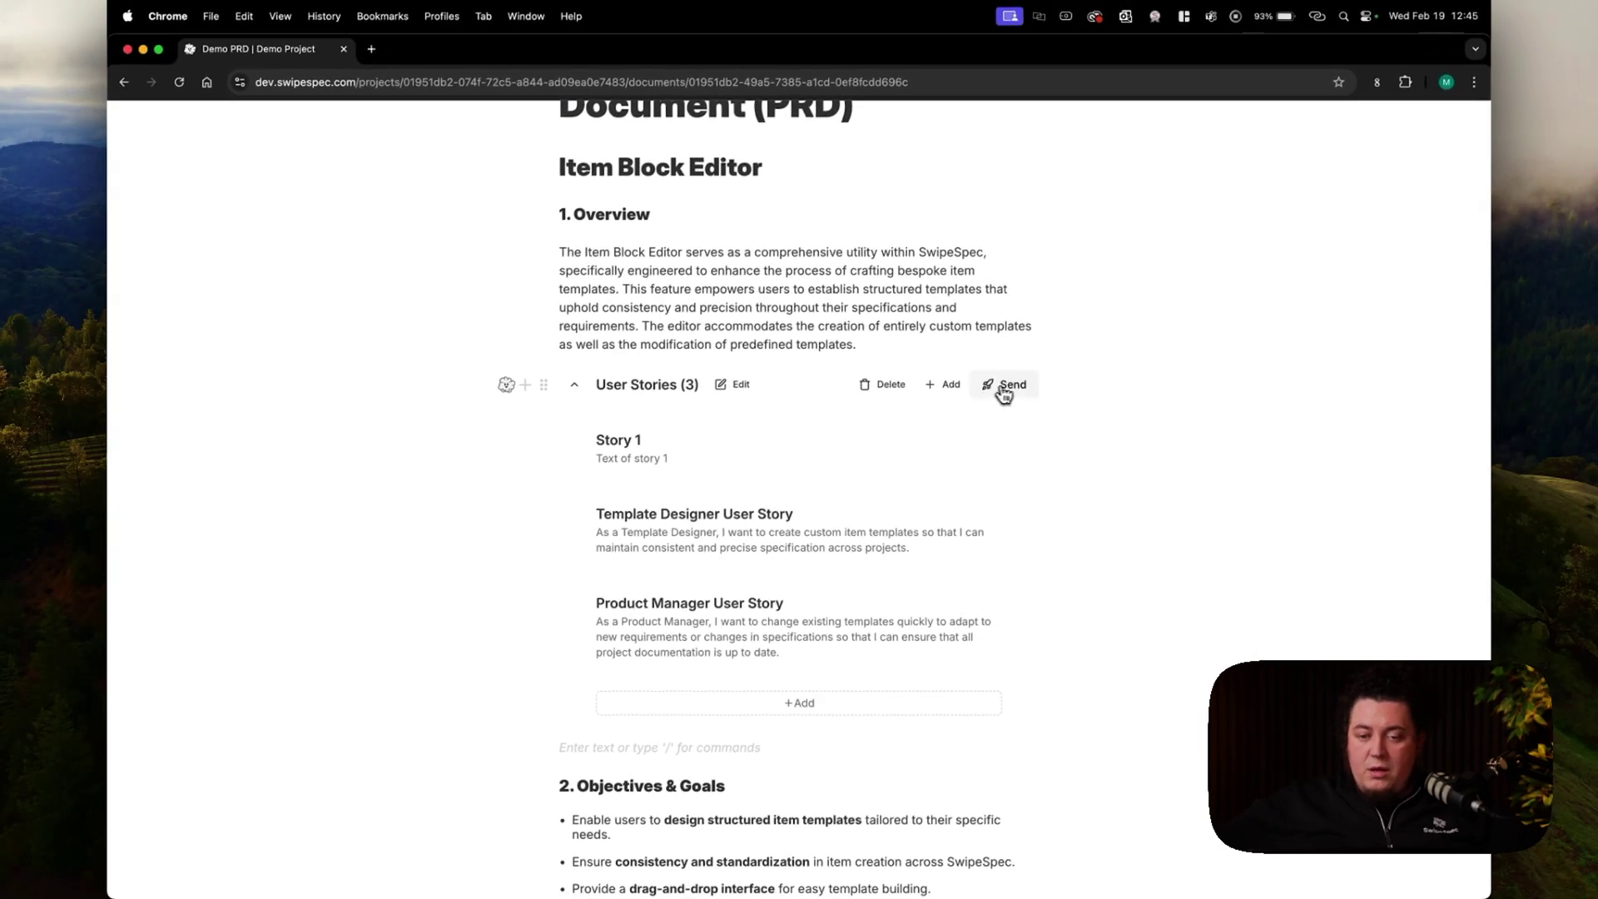
left_click(1013, 389)
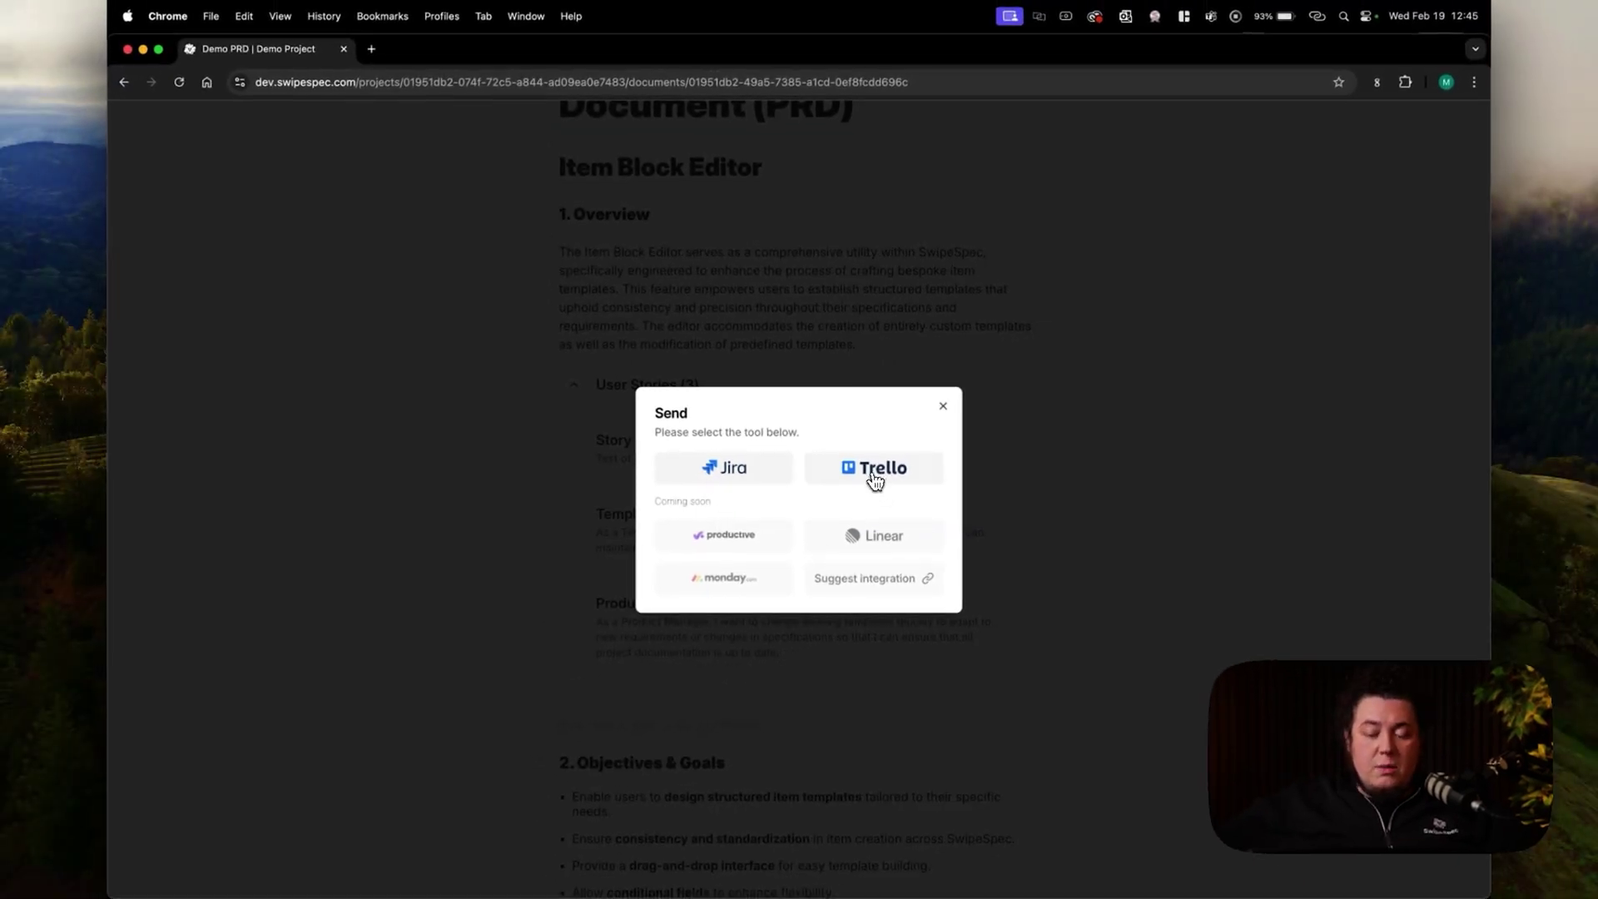
left_click(870, 474)
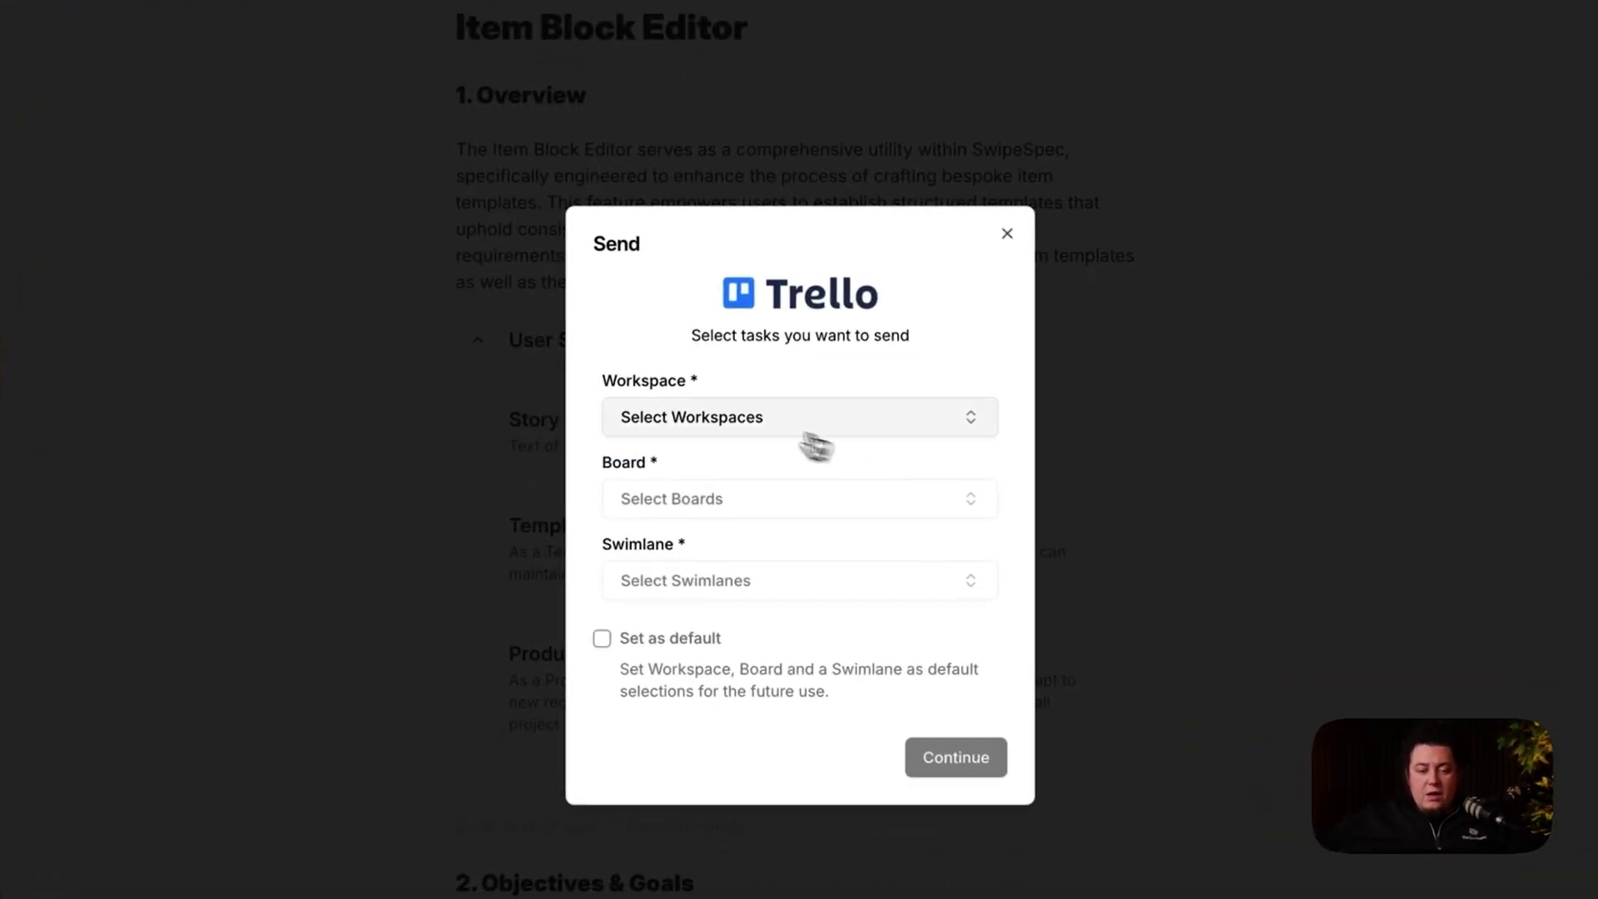
- Set the Trello destination to the listed personal workspace, the "SwipeSpec Demo Board" board and the "BACKLOG" swimlane
left_click(748, 442)
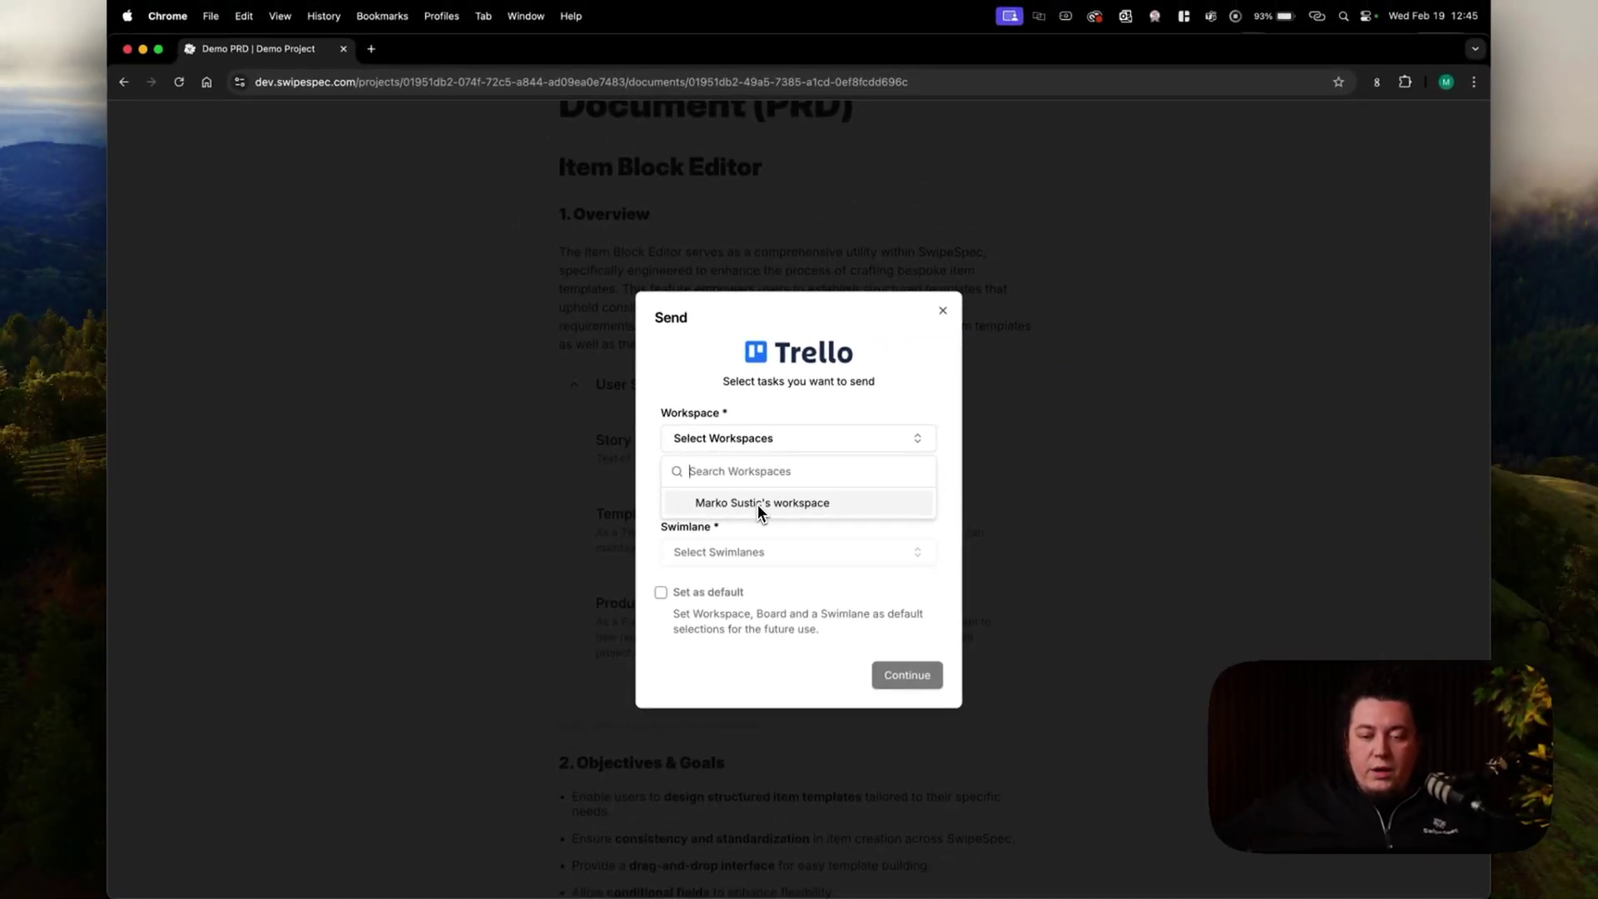
left_click(756, 503)
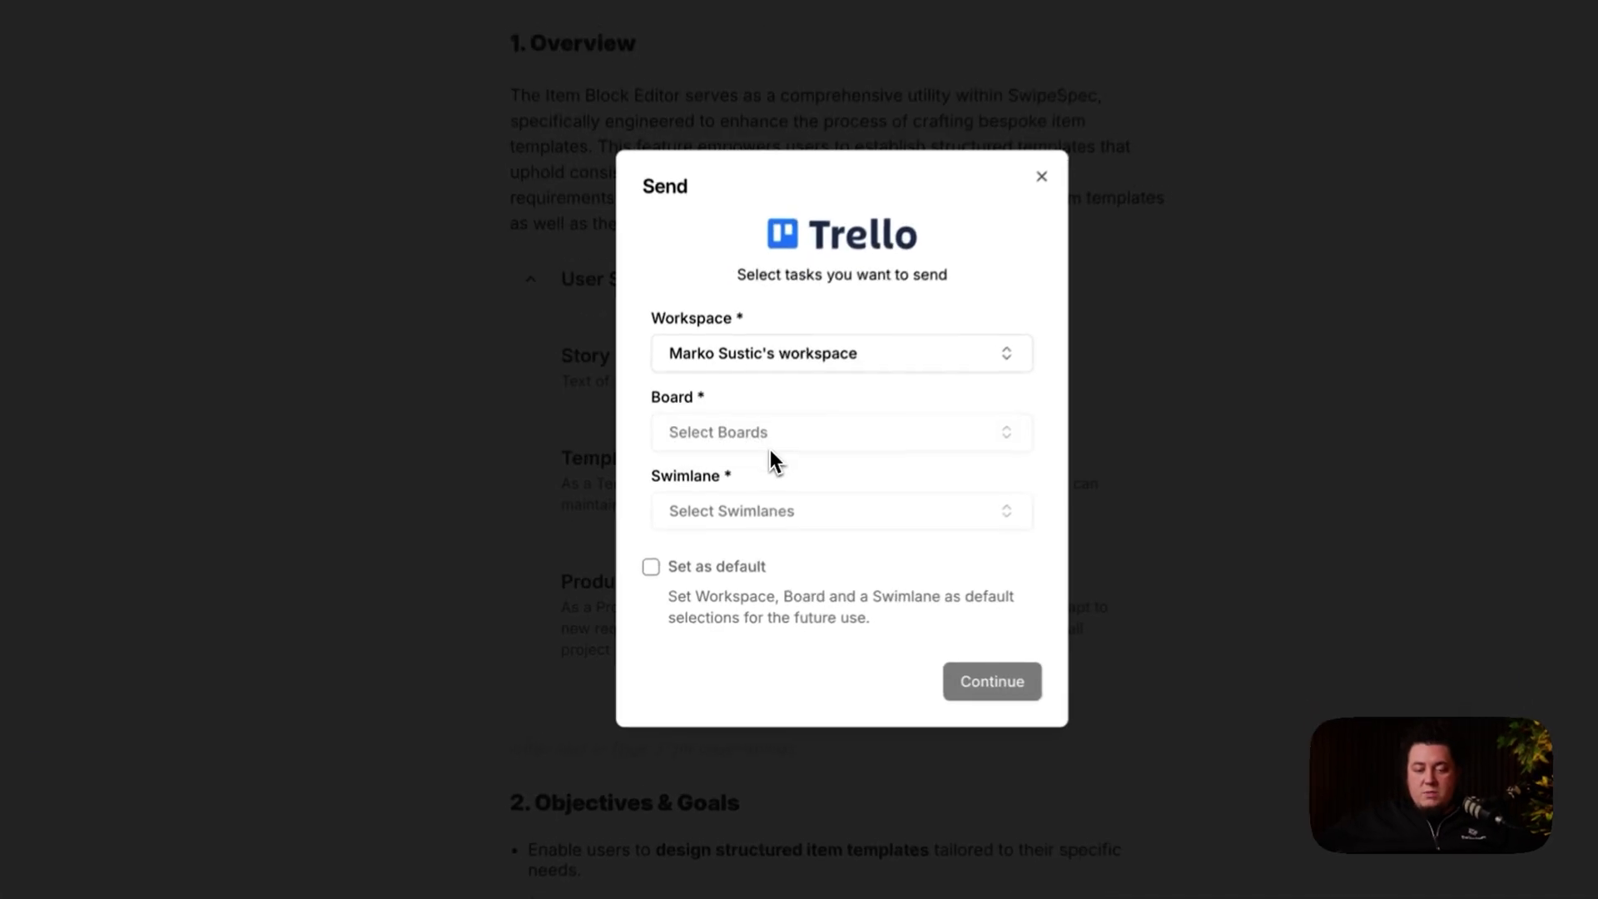
left_click(763, 441)
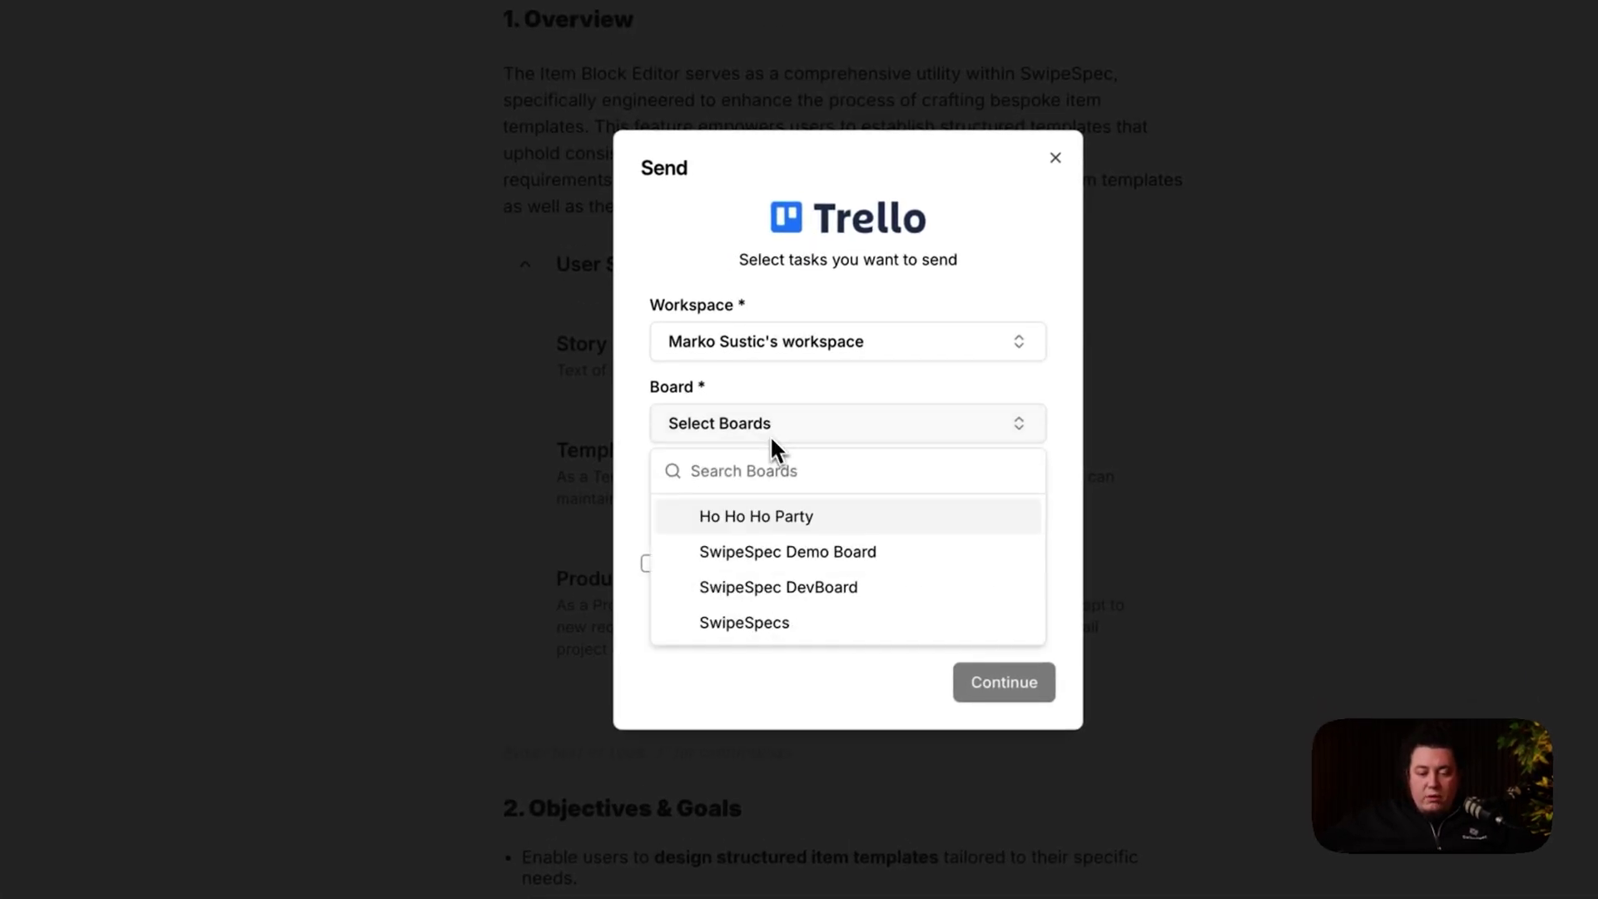
left_click(850, 557)
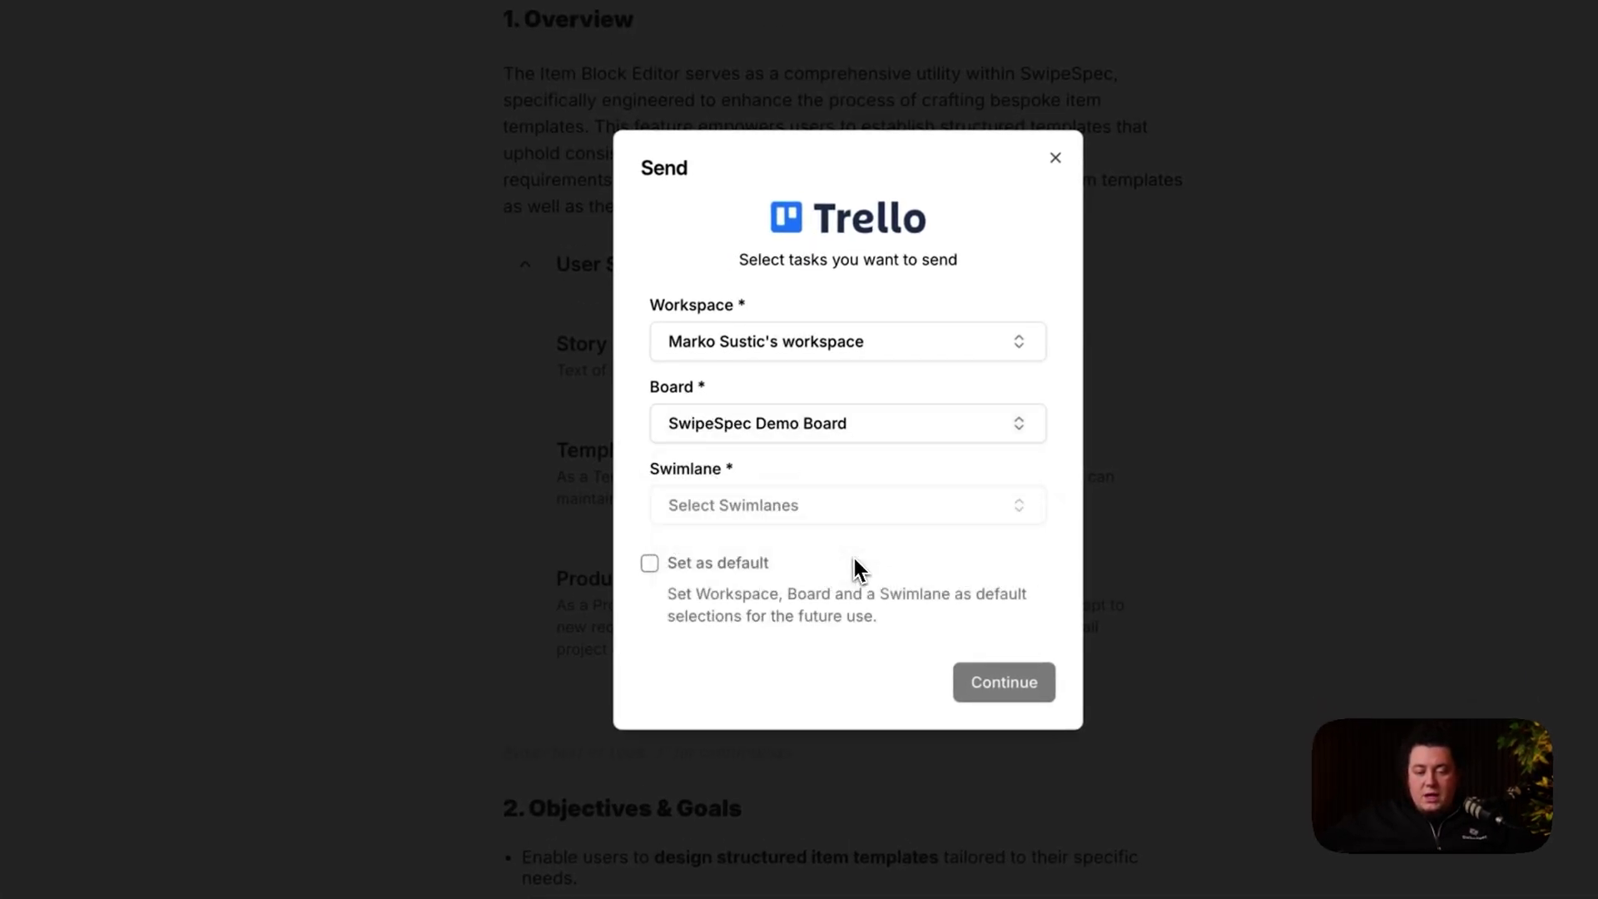
left_click(793, 519)
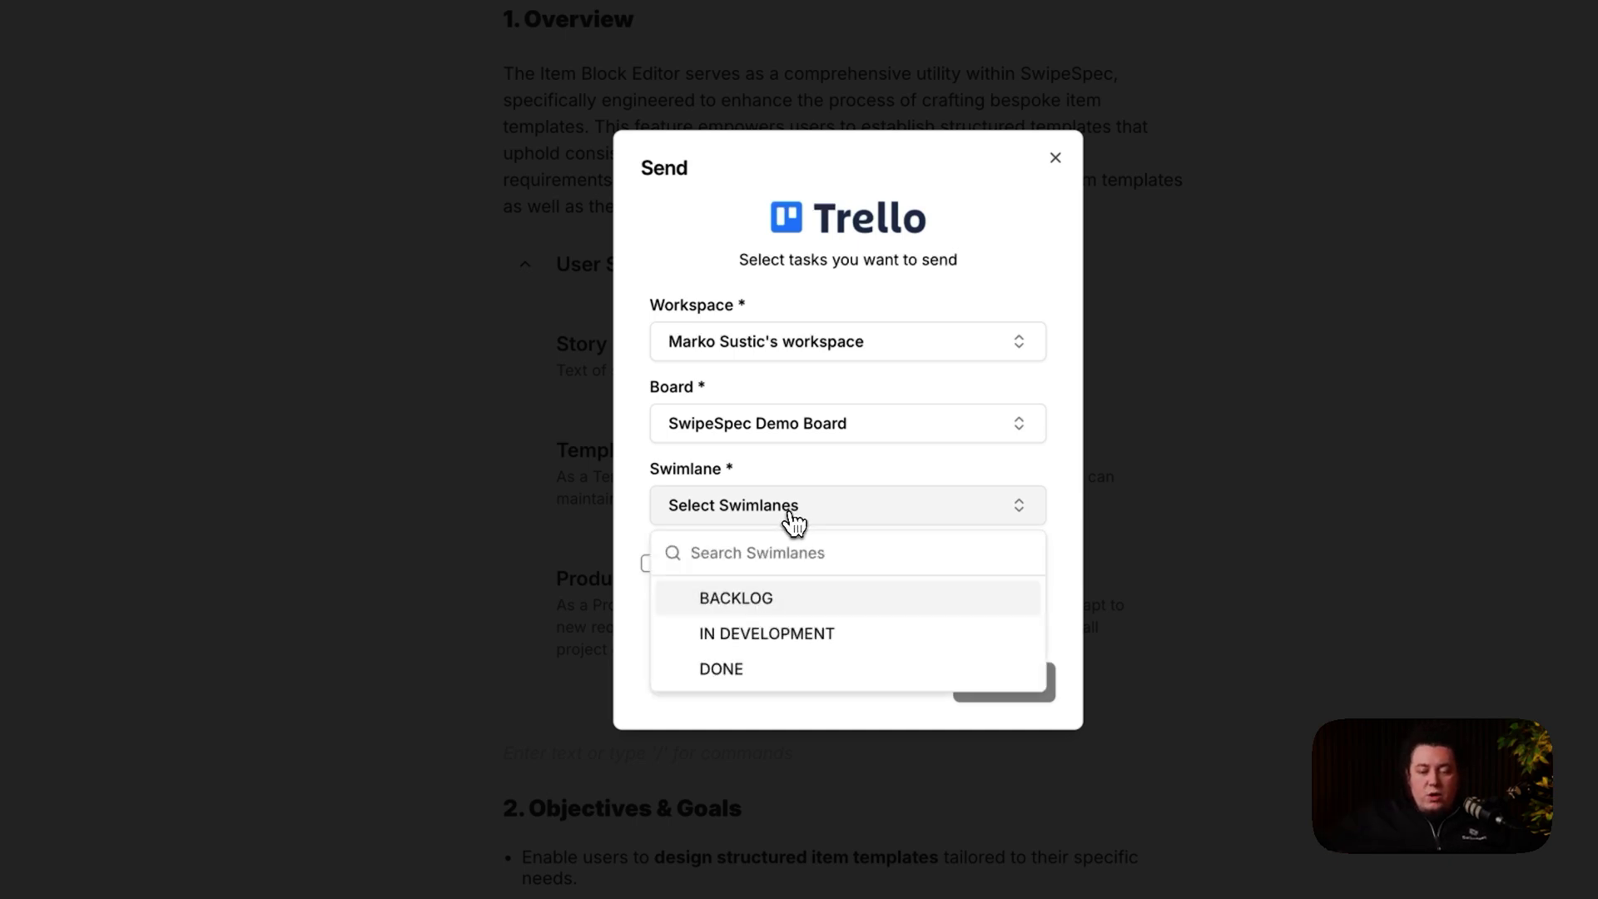
left_click(746, 597)
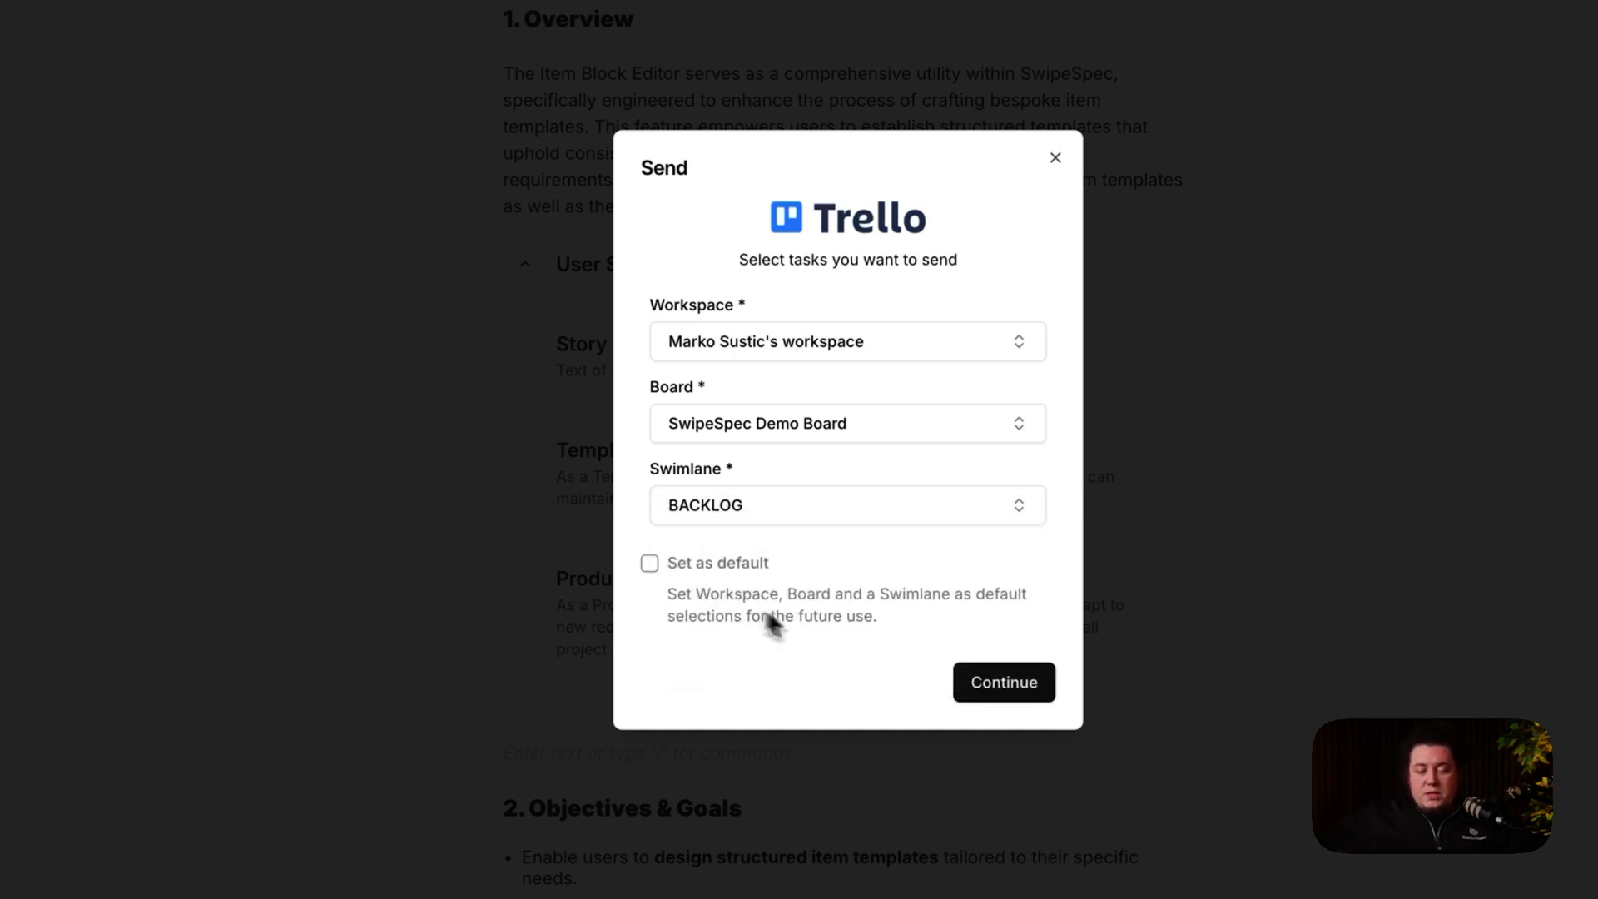
left_click(987, 685)
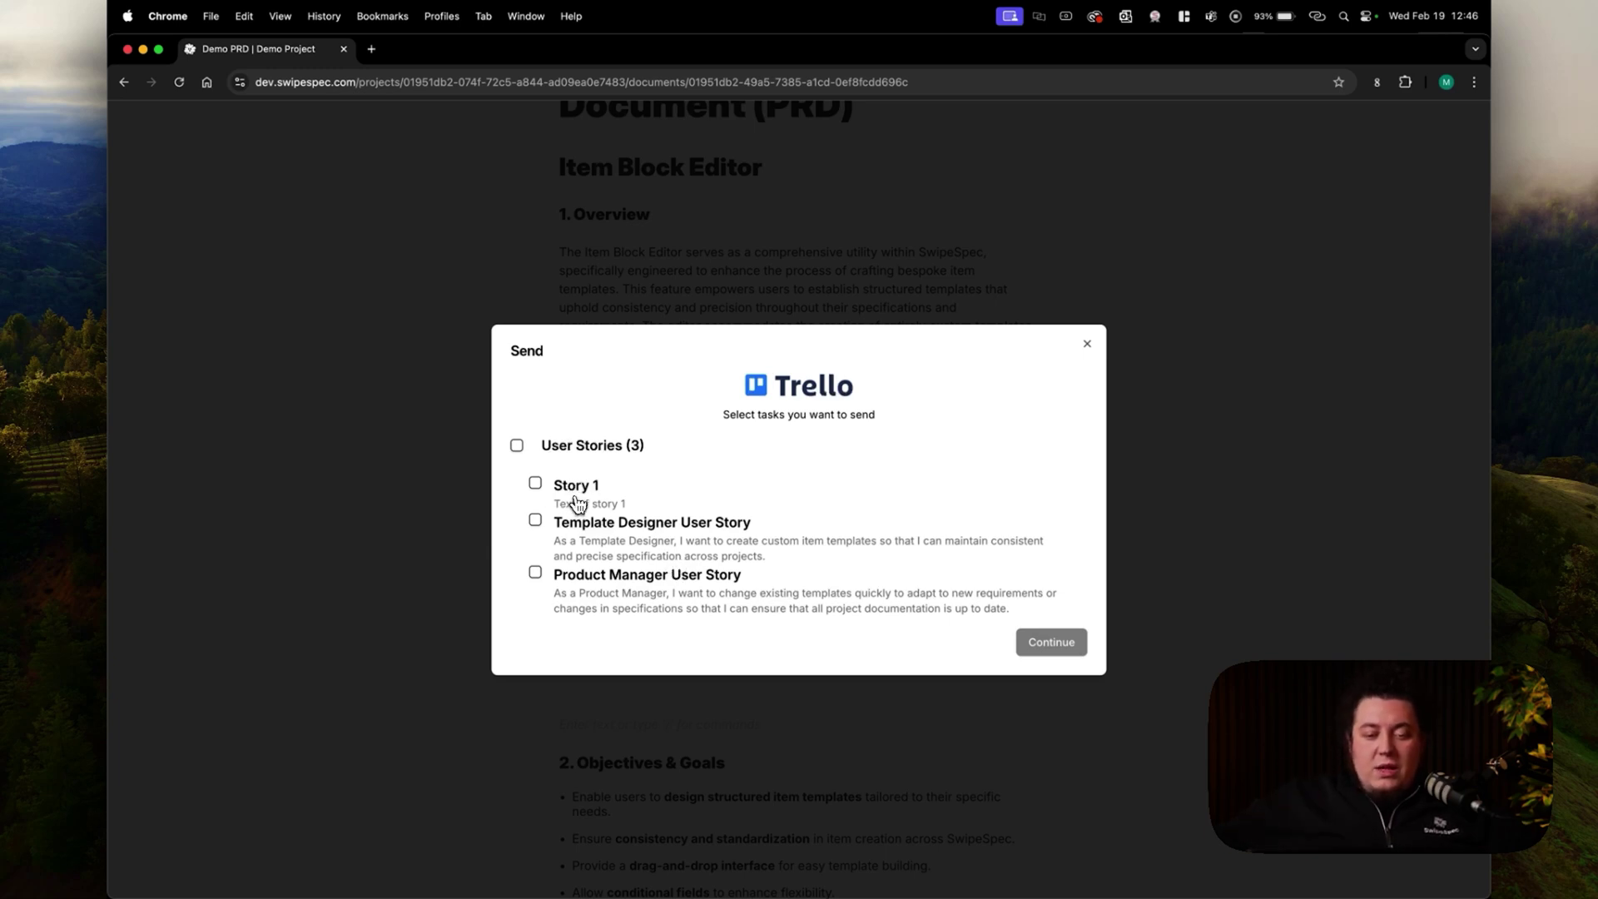
- Send only the Template Designer and Product Manager user stories to Trello
left_click(536, 521)
left_click(536, 573)
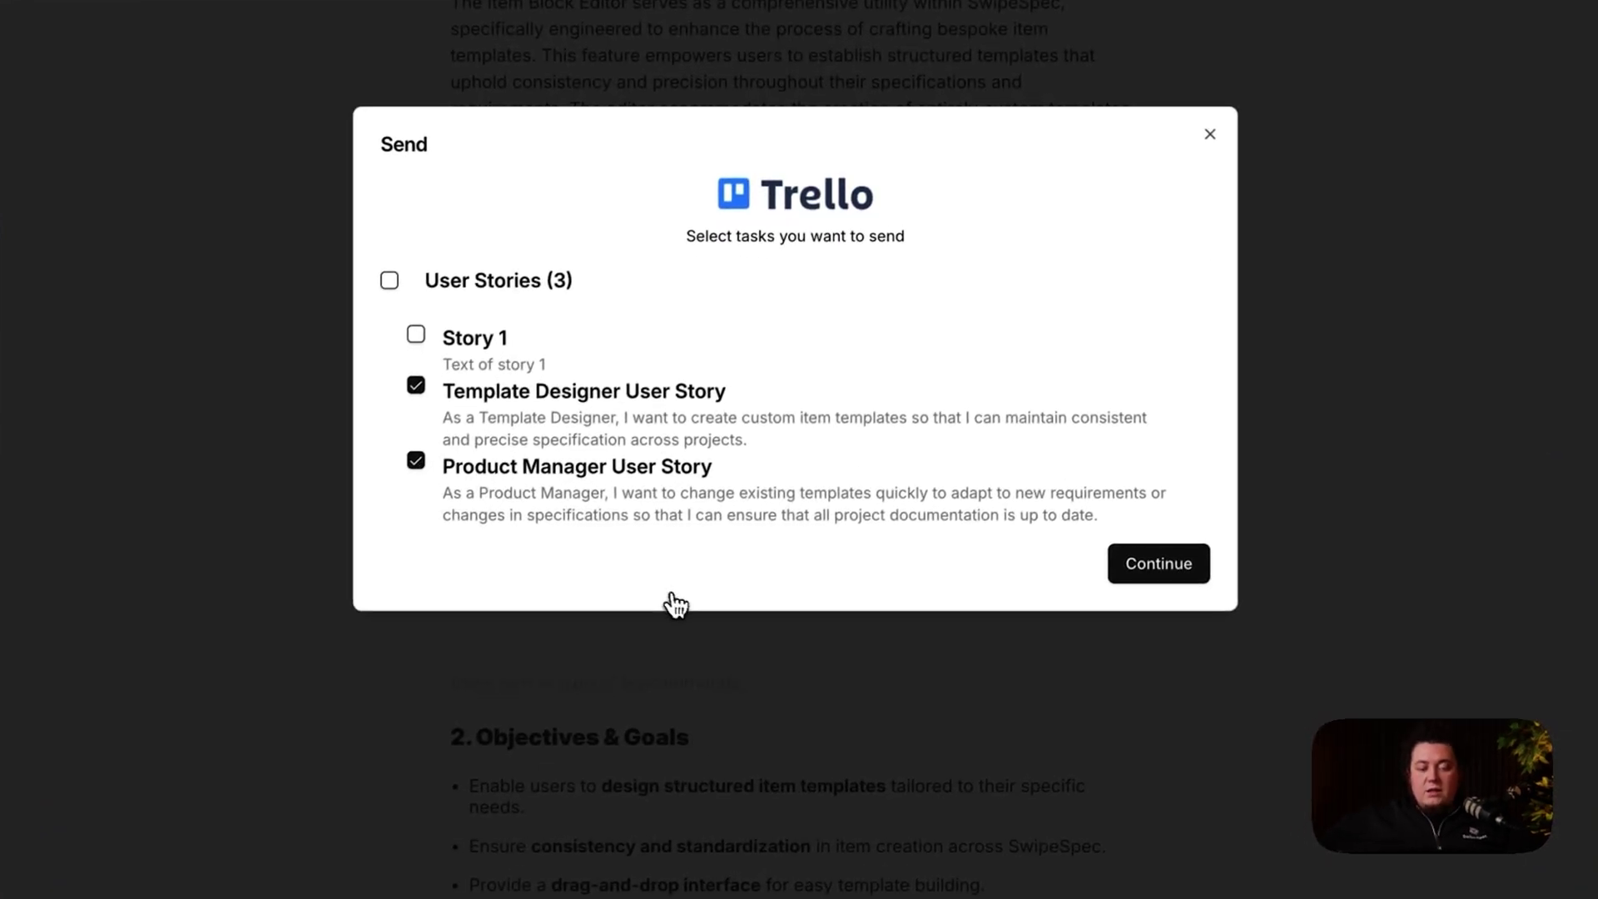
left_click(1175, 573)
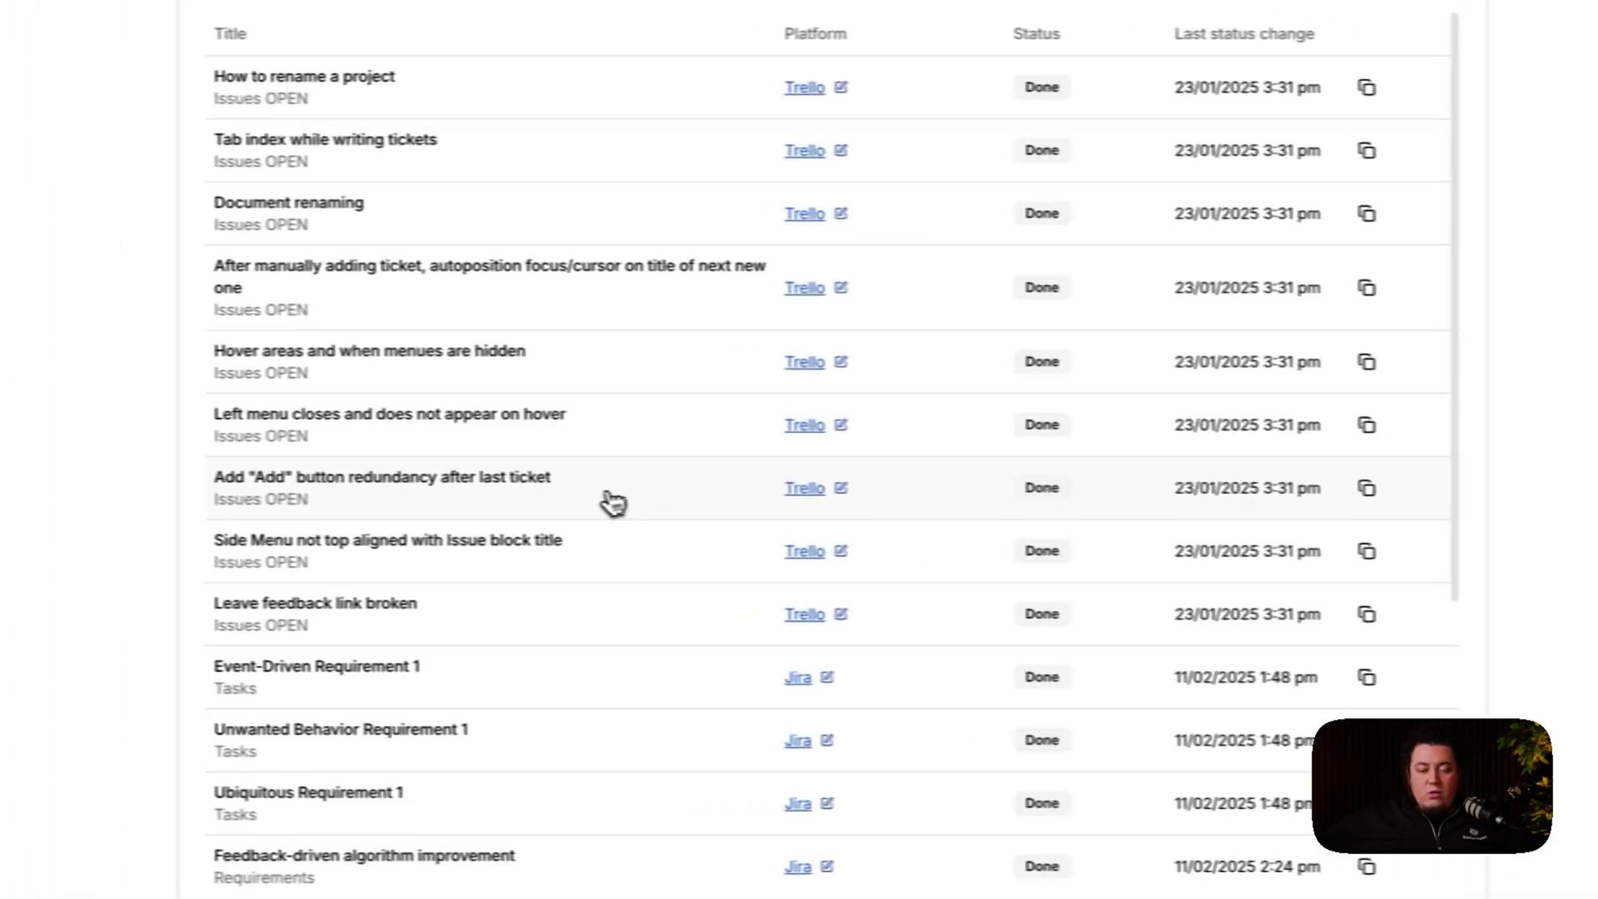
- Find the sent Product Manager User Story, inspect its Trello card and SwipeSpec link, and return to the board
scroll(617, 502, "down", 5)
scroll(635, 622, "down", 1)
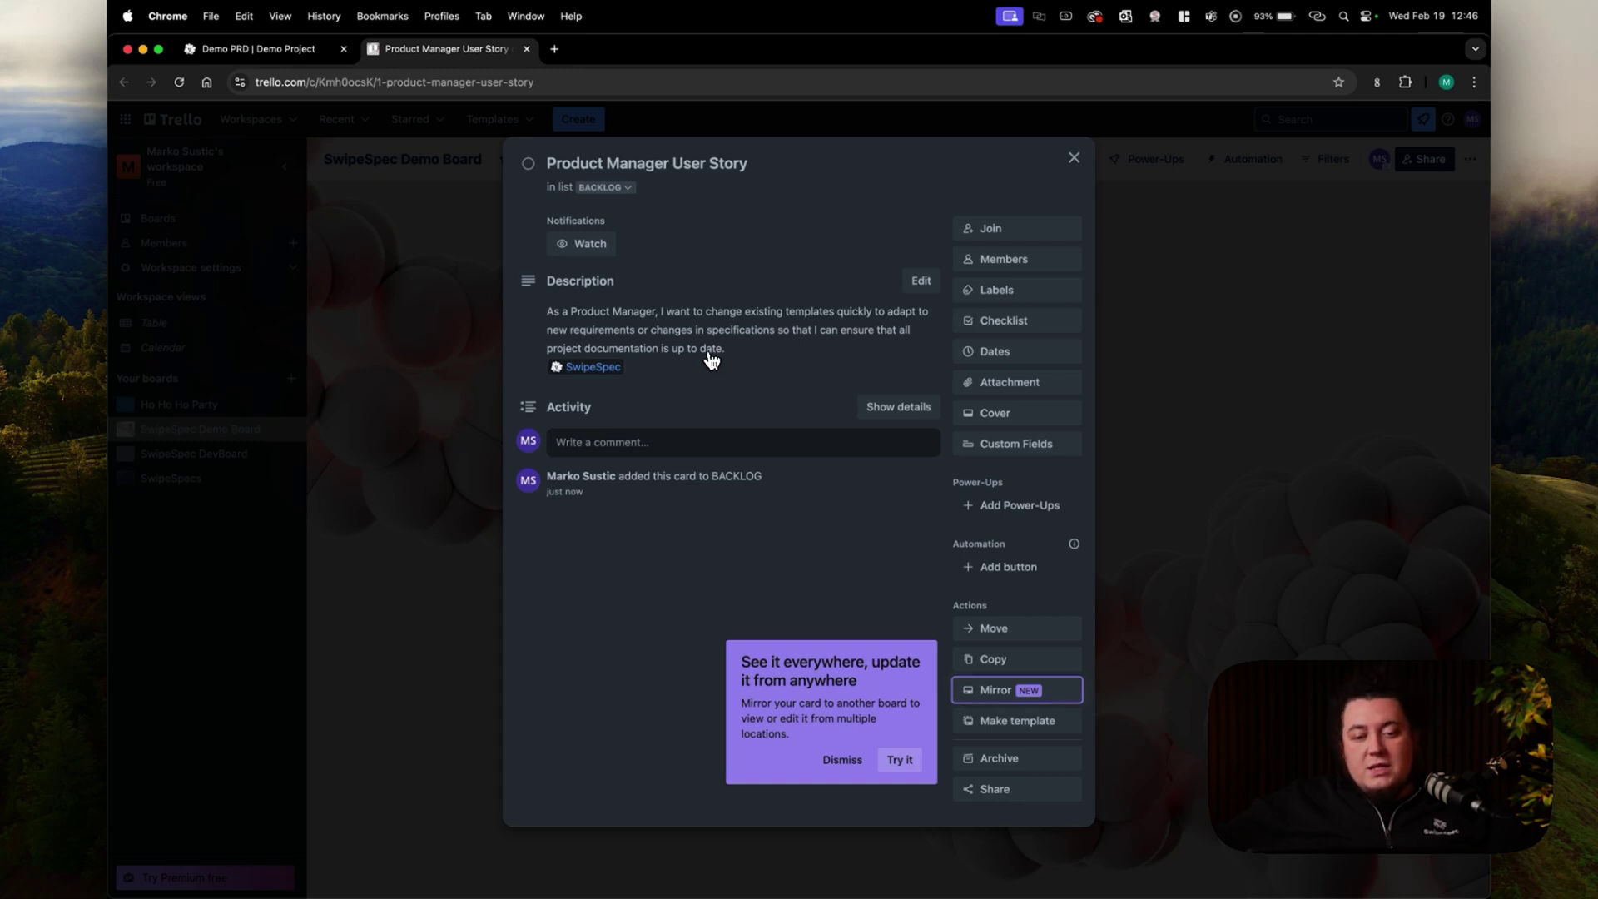
mouse_move(599, 376)
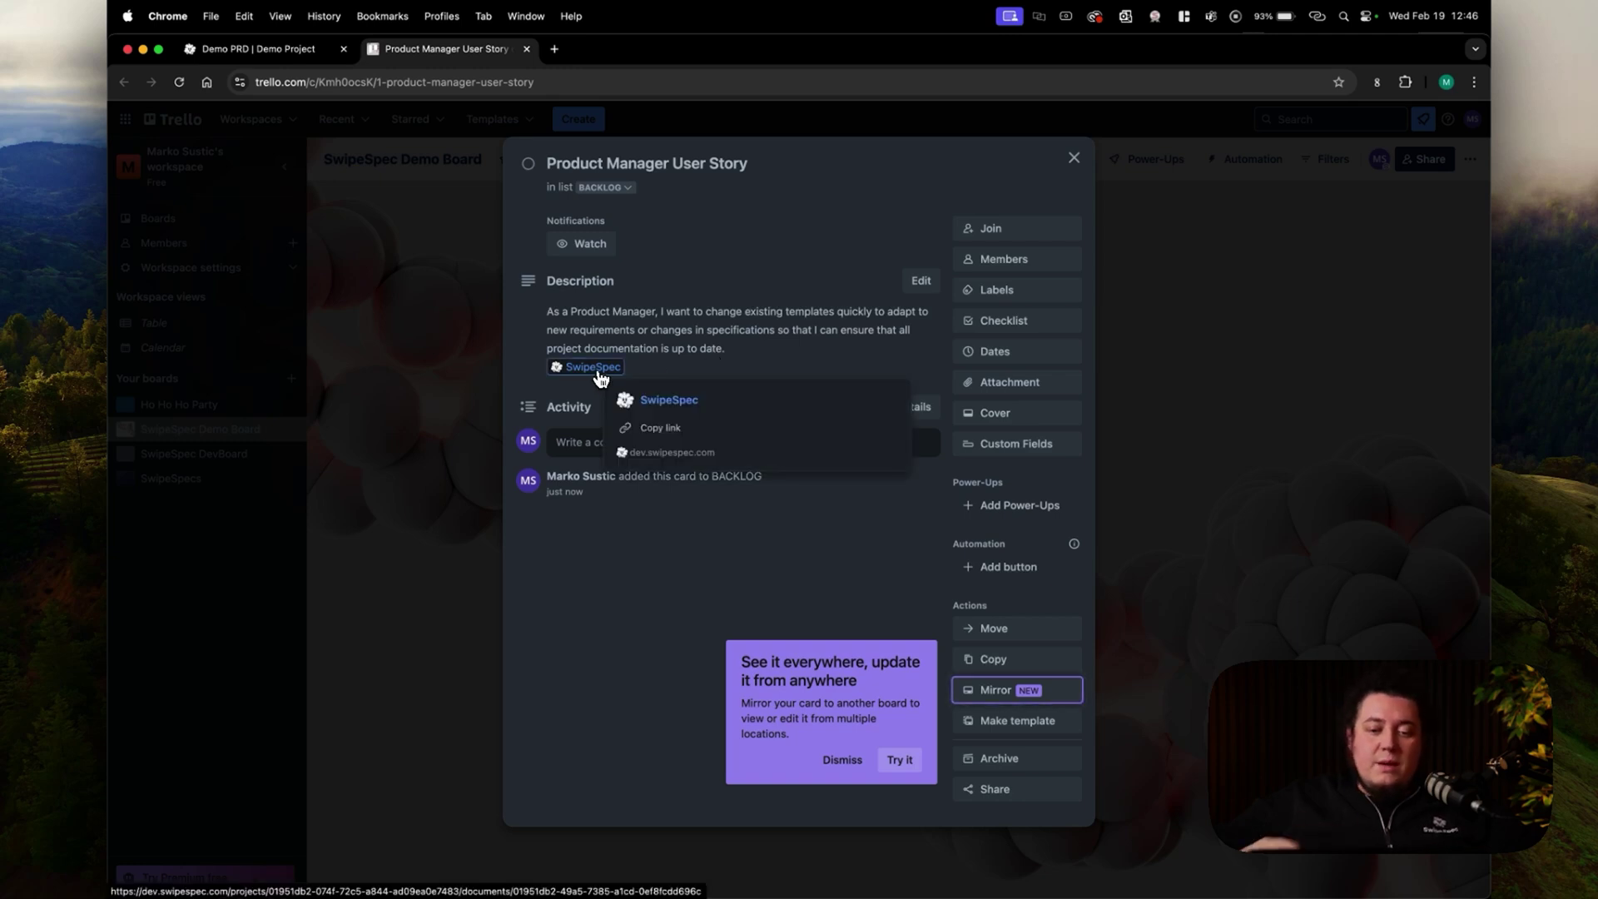
left_click(1073, 158)
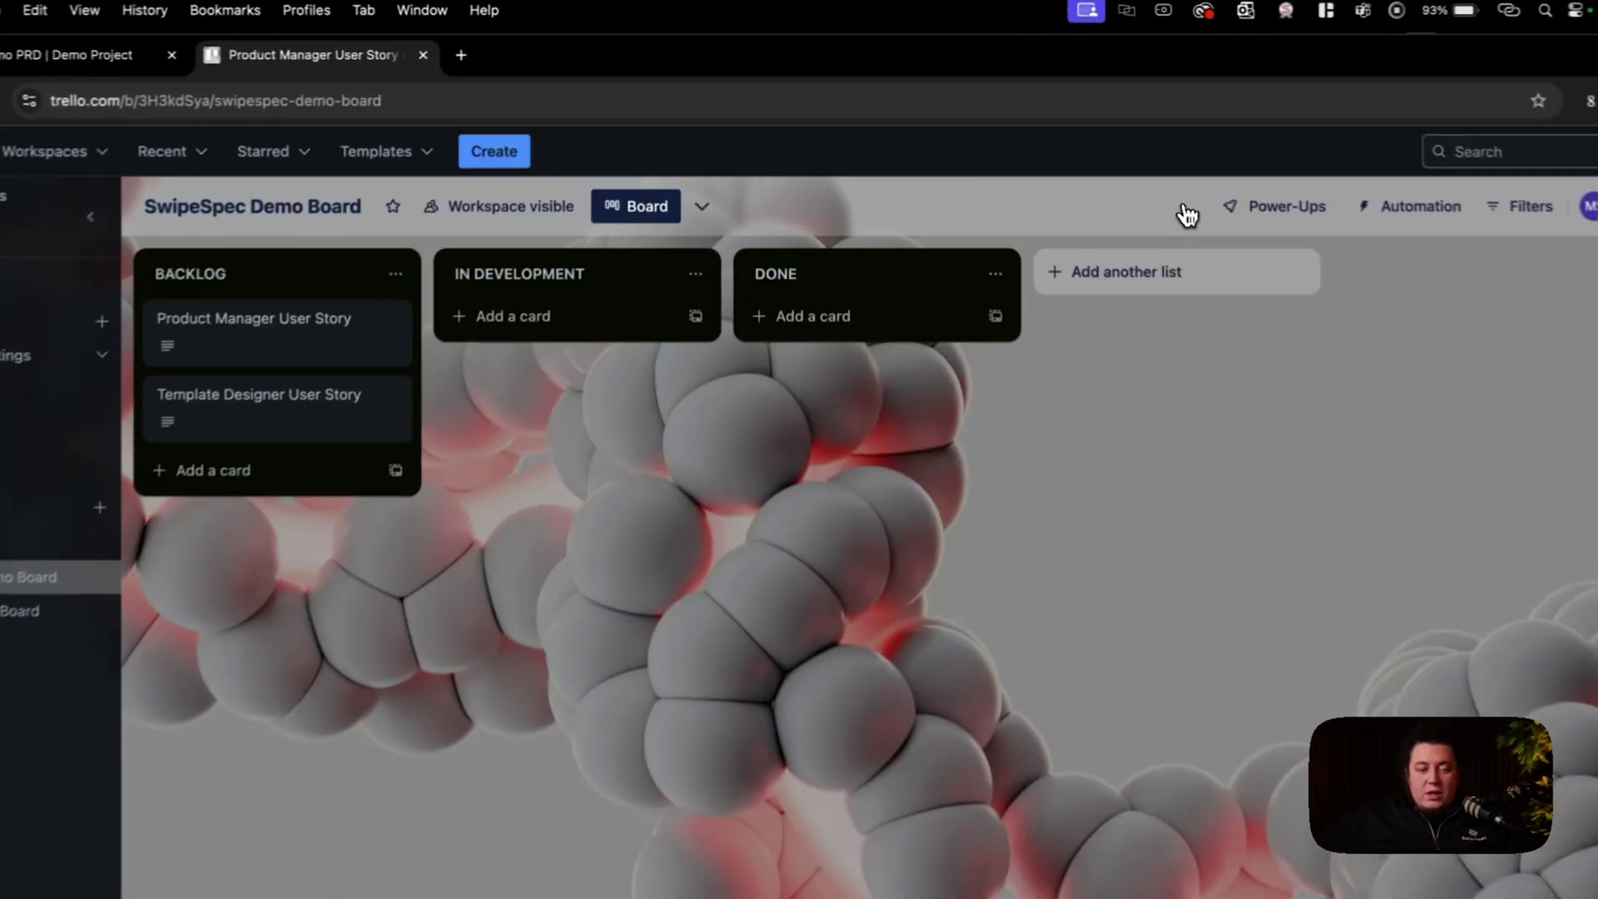